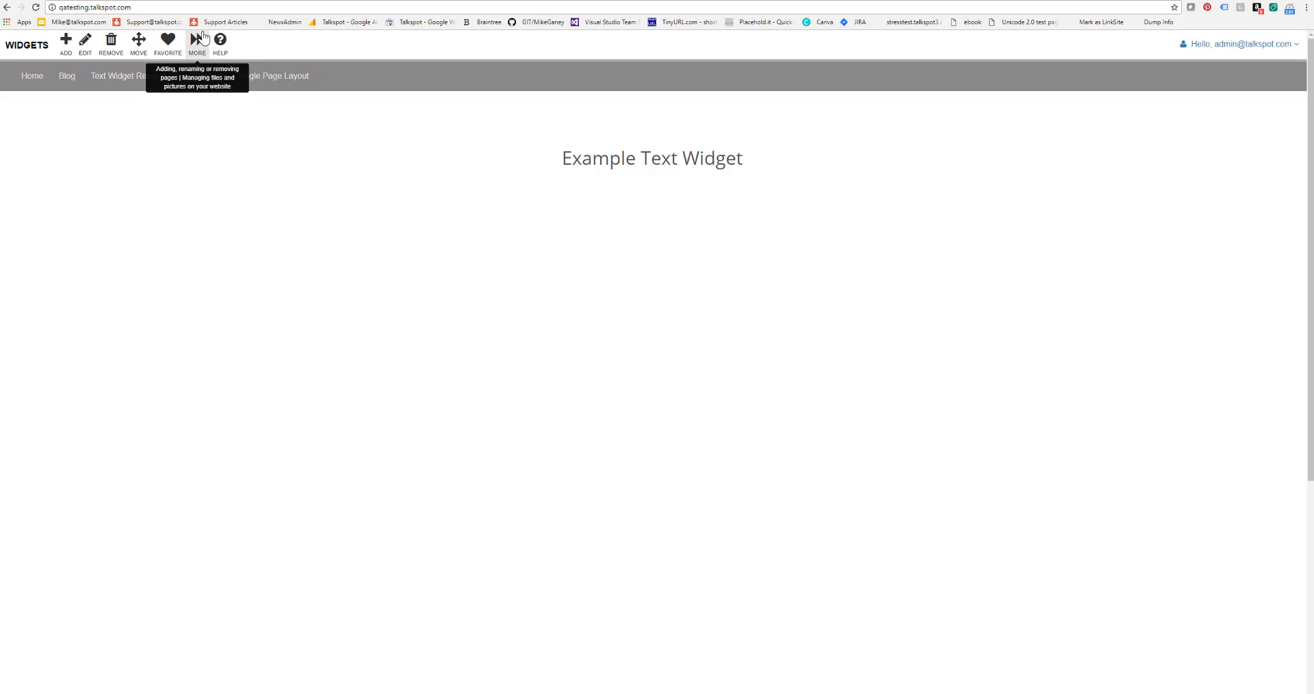
- Start a file upload to the website and create a new folder named Documents to save the files in
click(196, 45)
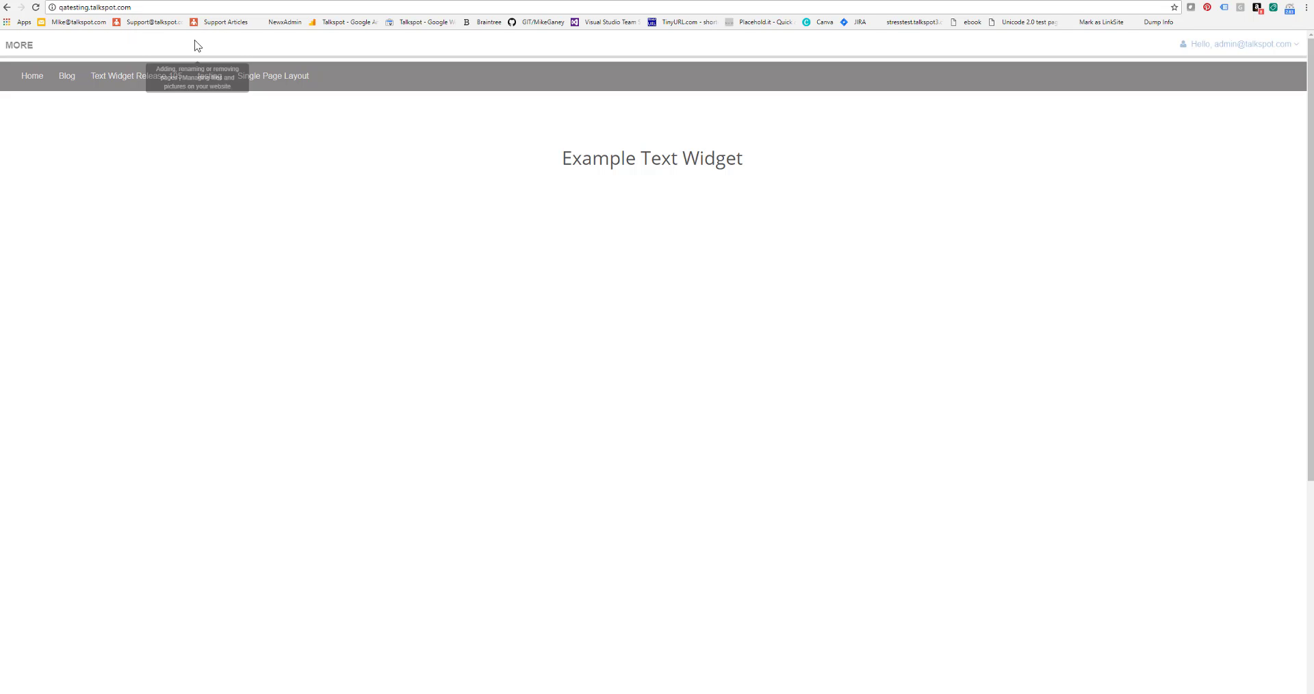
click(106, 52)
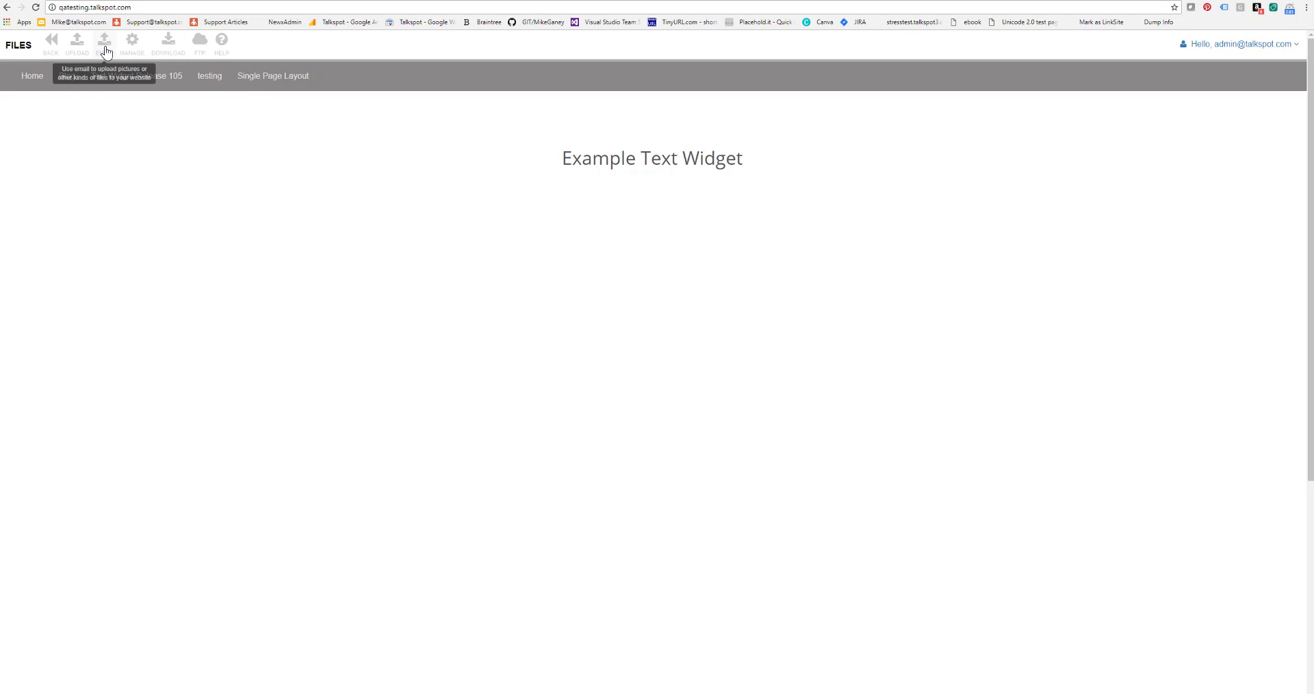
click(79, 50)
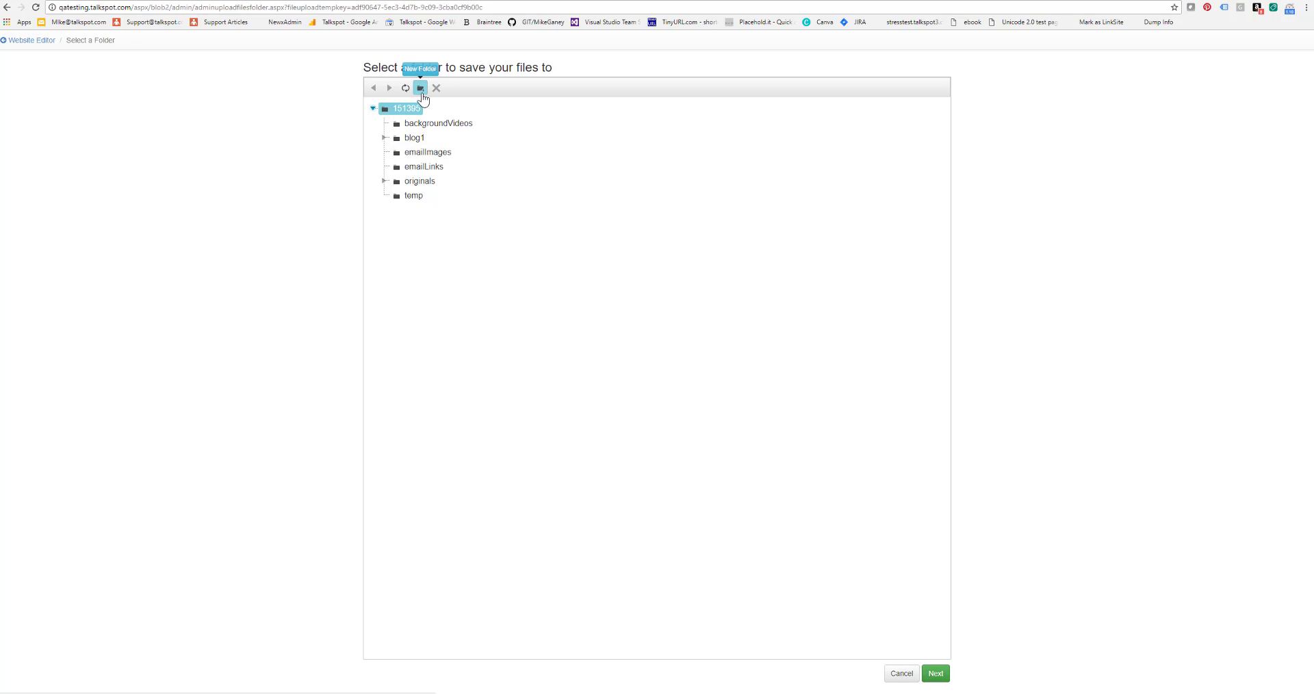
click(421, 92)
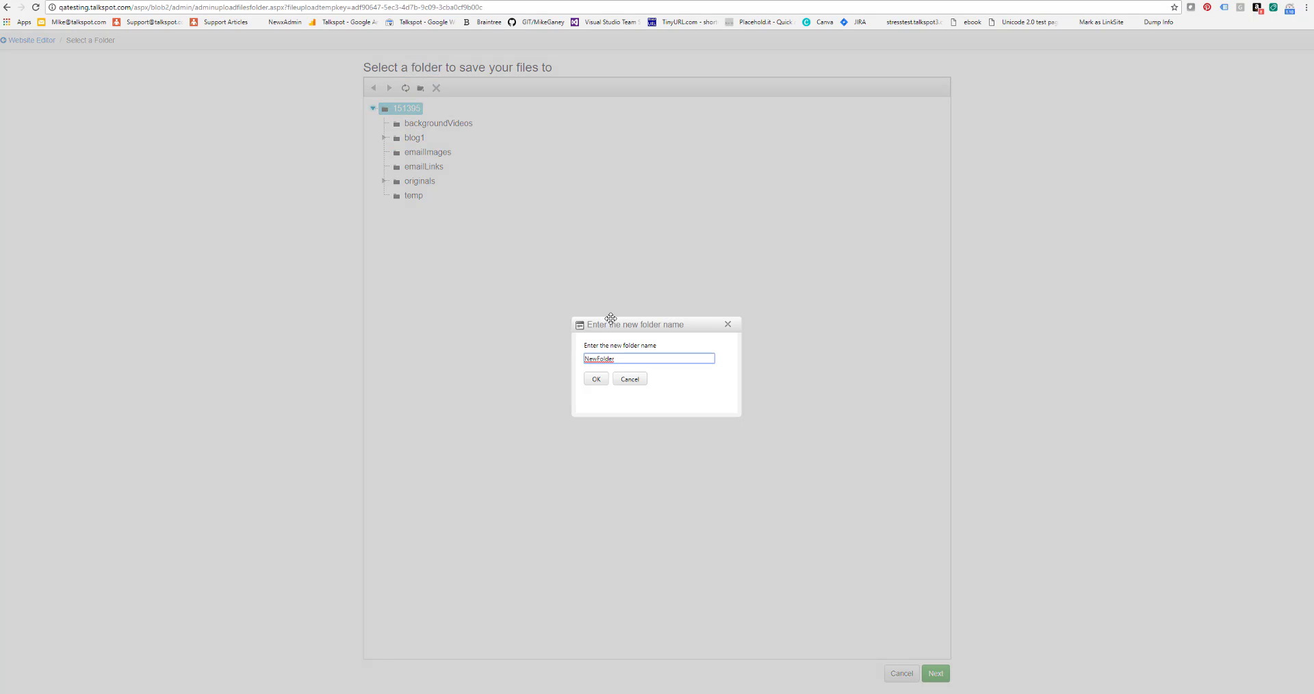
drag(619, 358, 559, 362)
text(Documents)
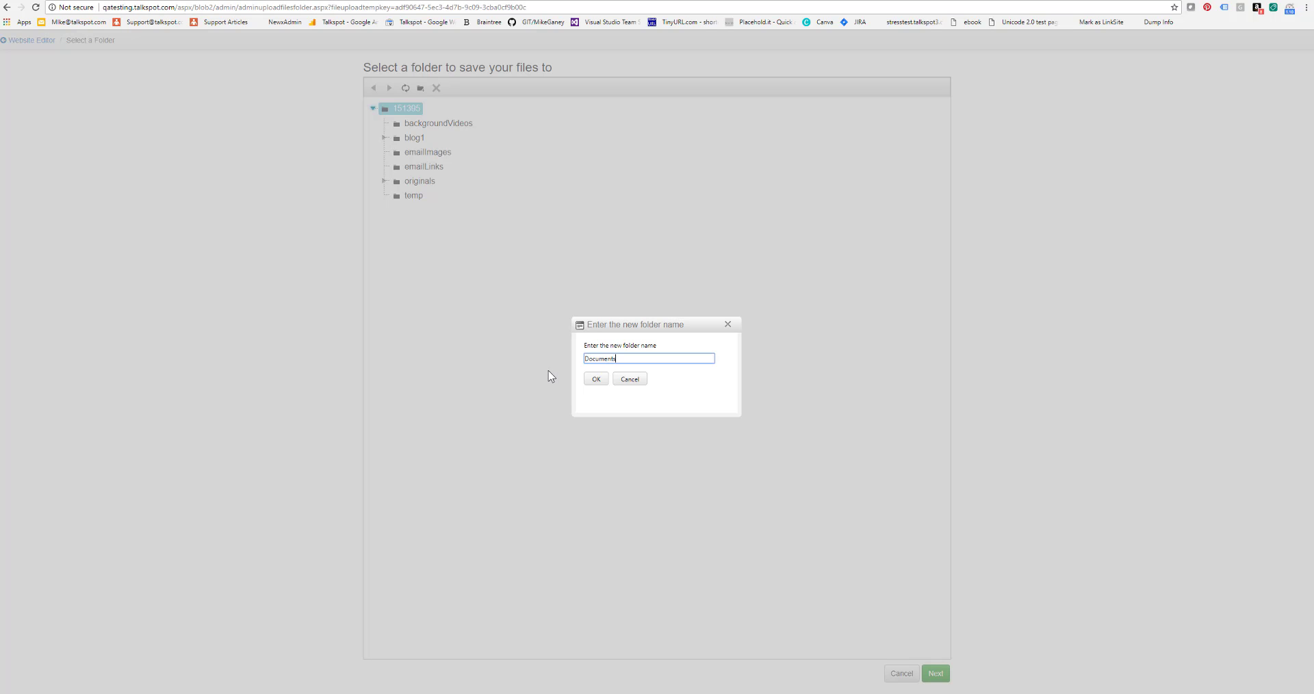
click(593, 380)
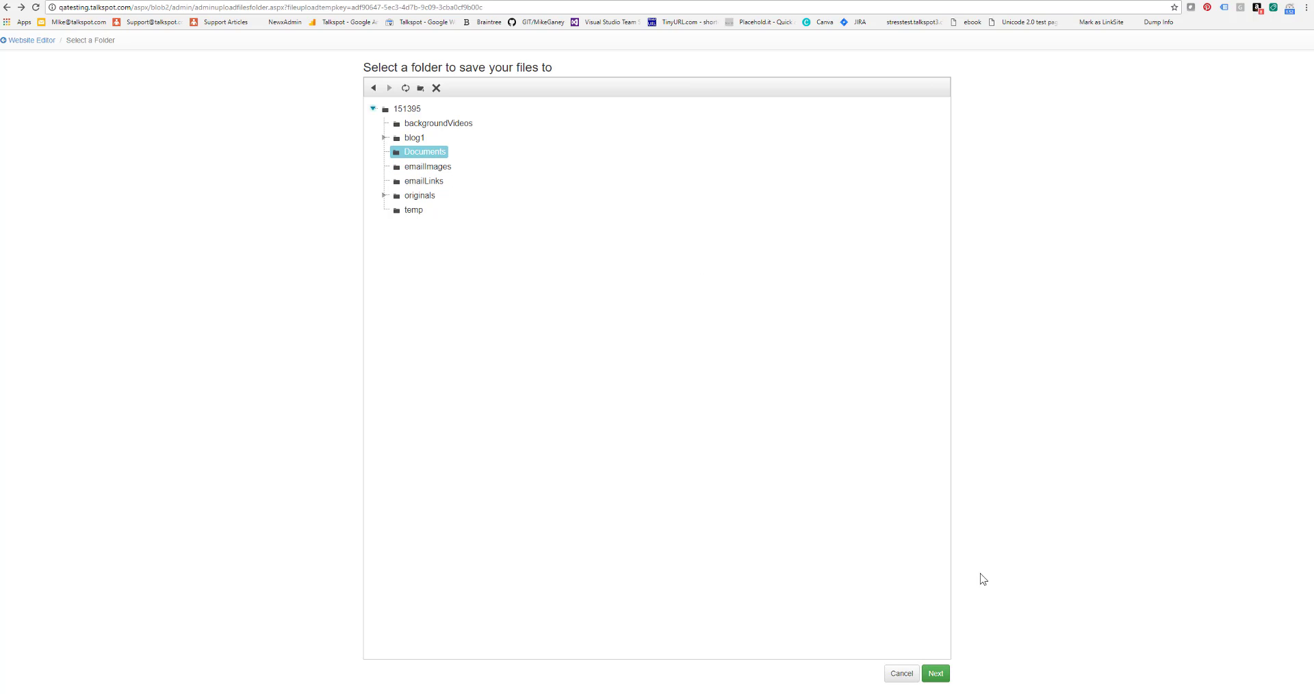
- Upload Example Excel Doc.xlsx and Example Word Document.docx from the Examples folder into the Documents folder and finish the upload
click(936, 673)
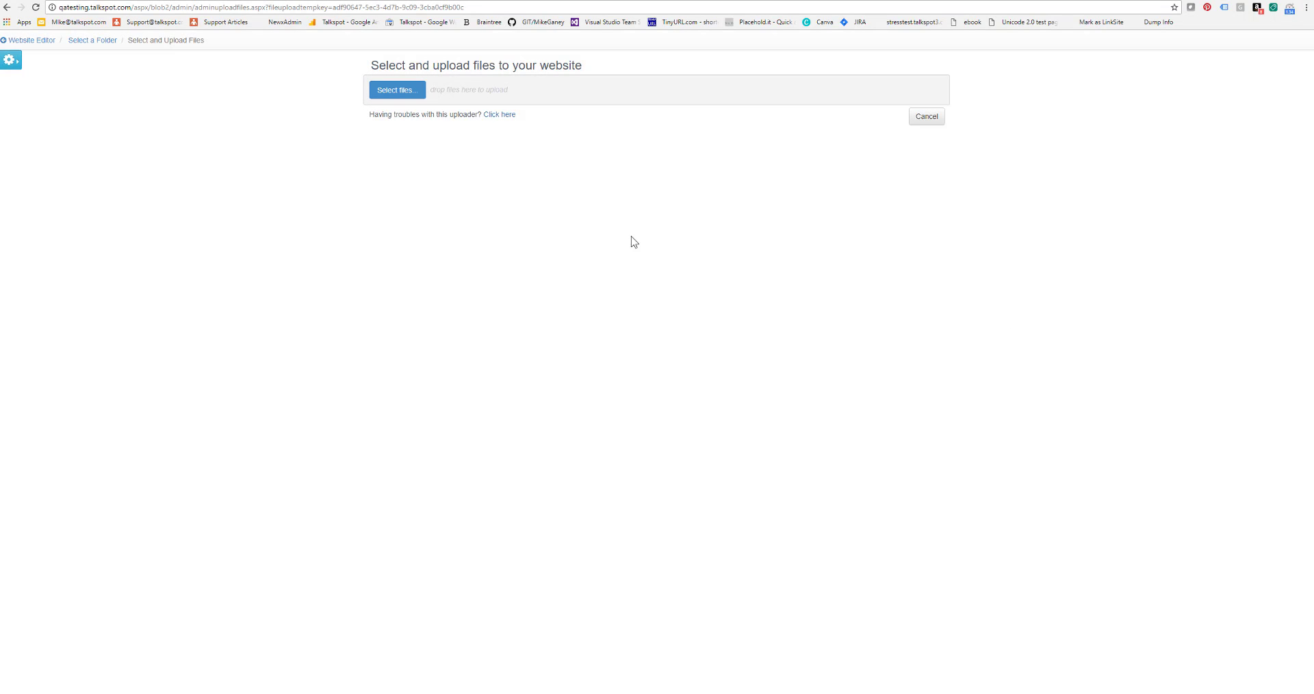
click(387, 87)
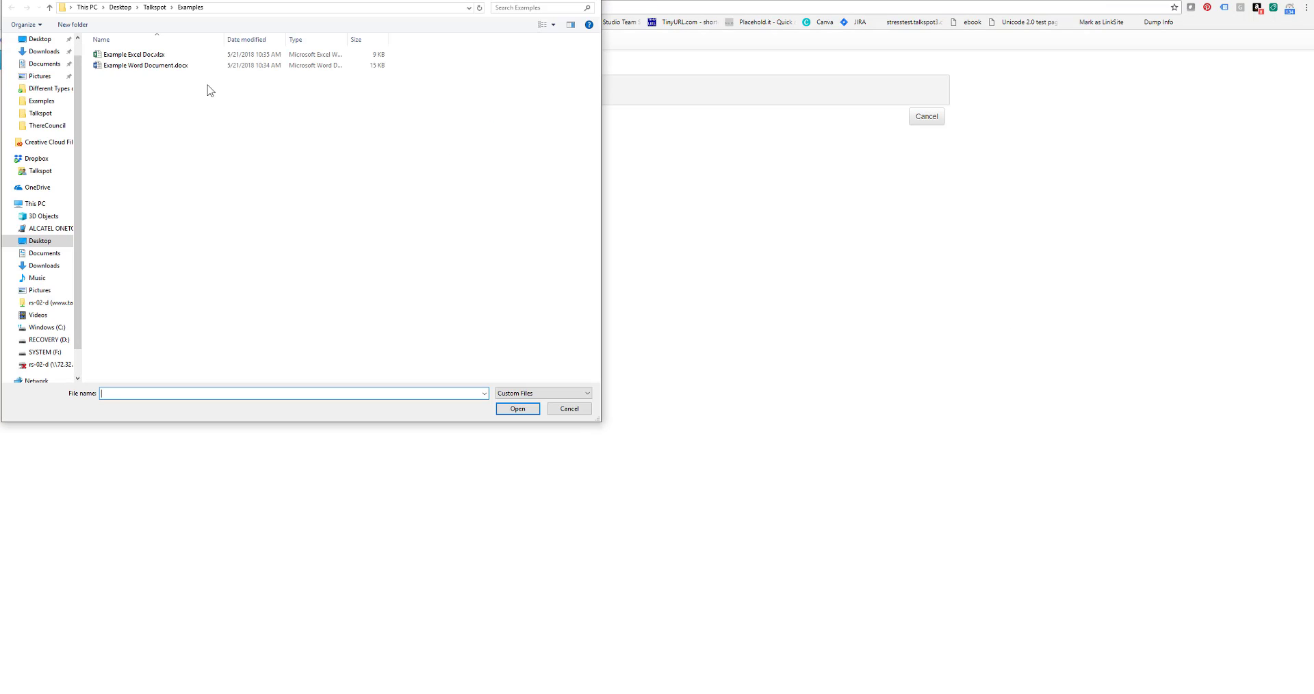
click(164, 65)
shift+click(163, 55)
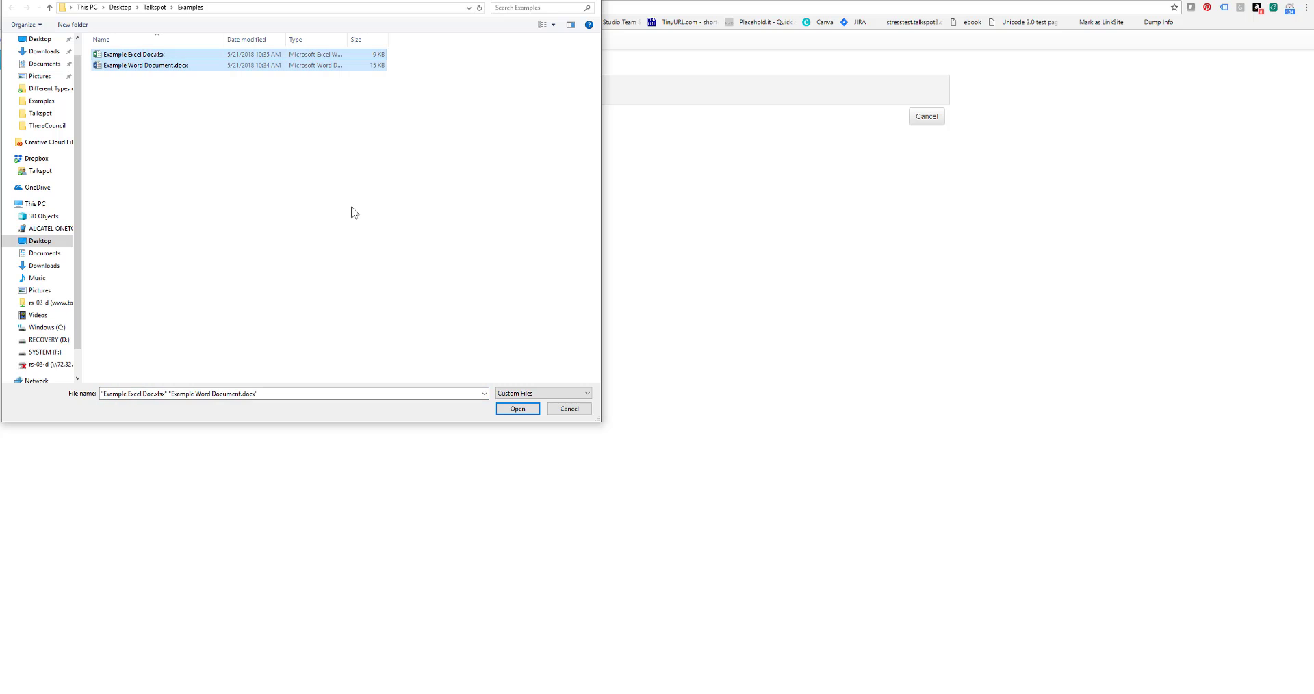
click(520, 411)
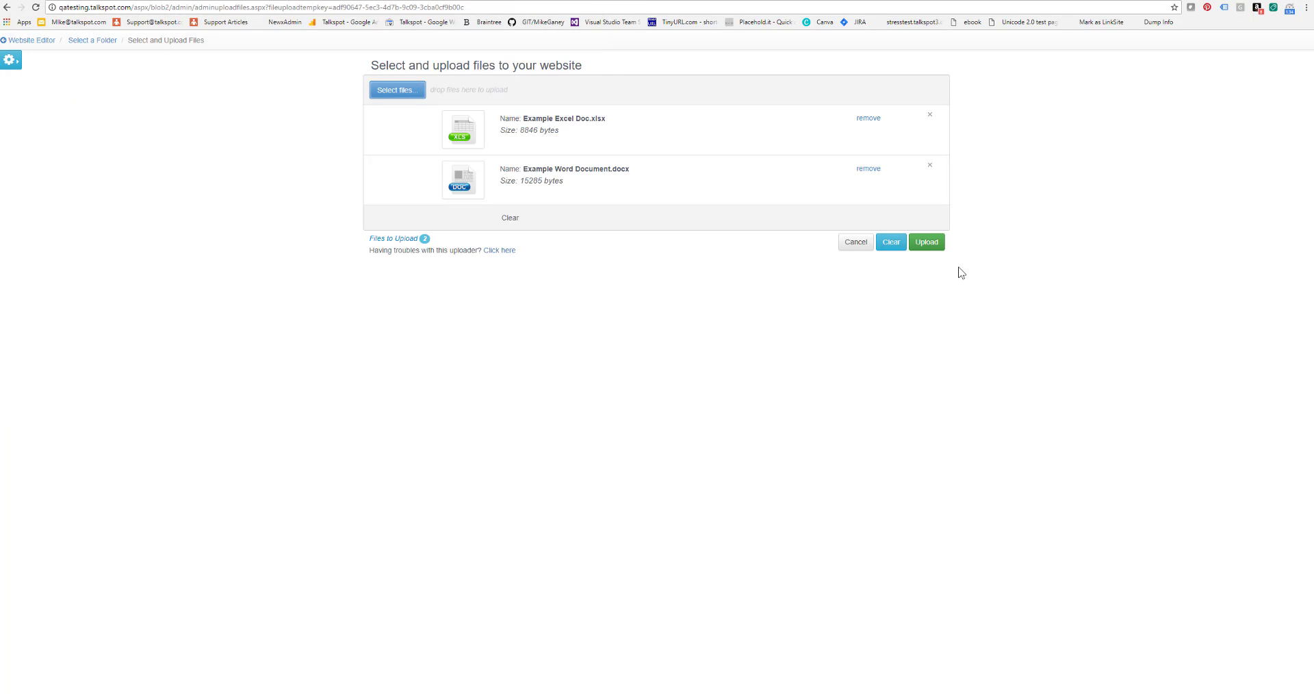
click(929, 244)
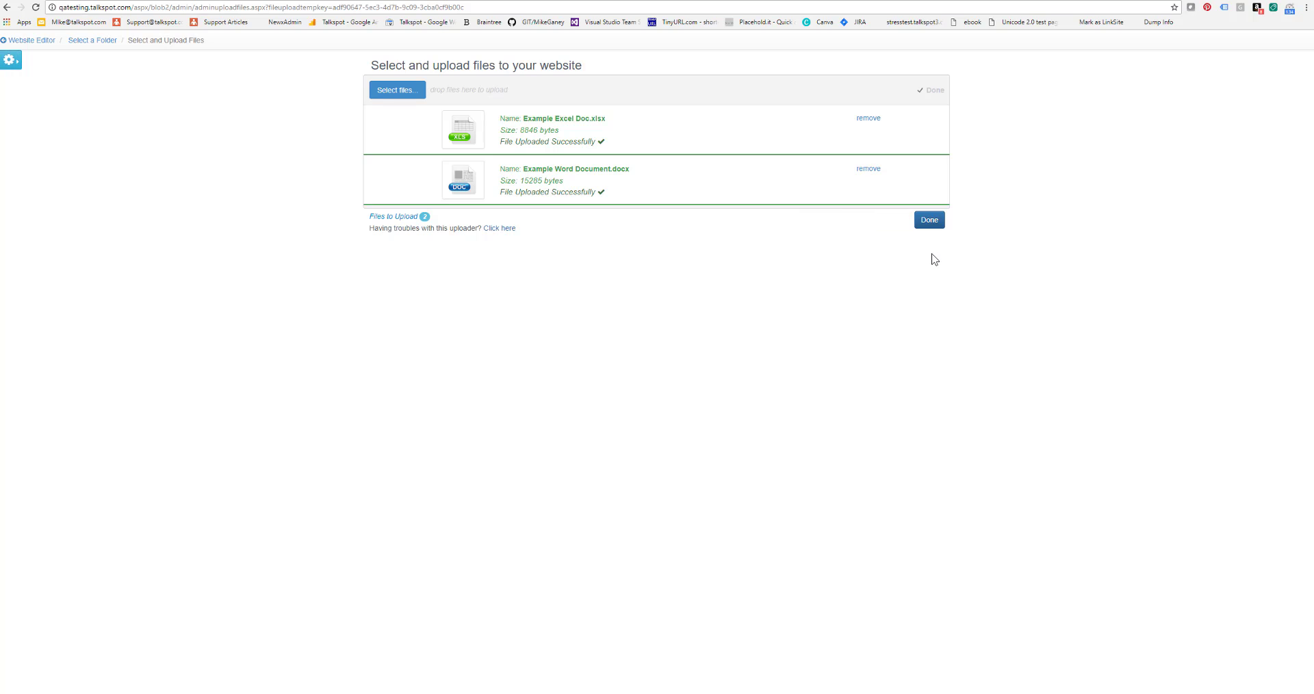
click(929, 220)
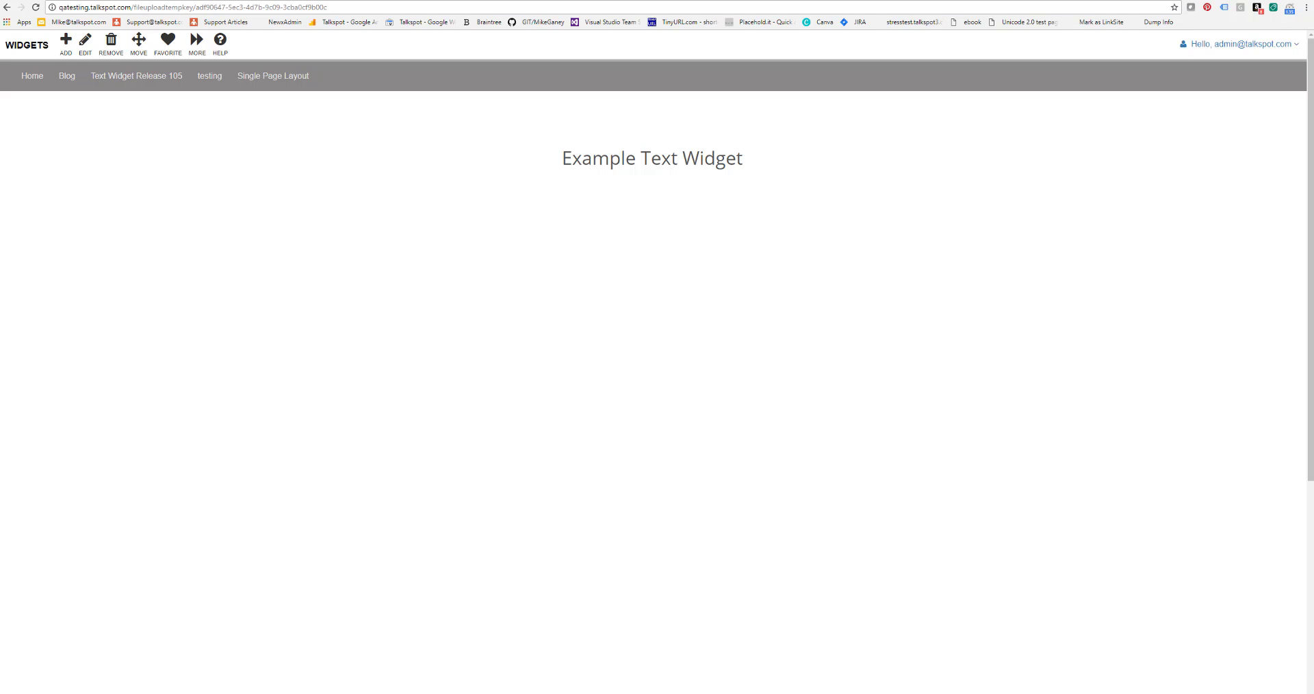
click(726, 691)
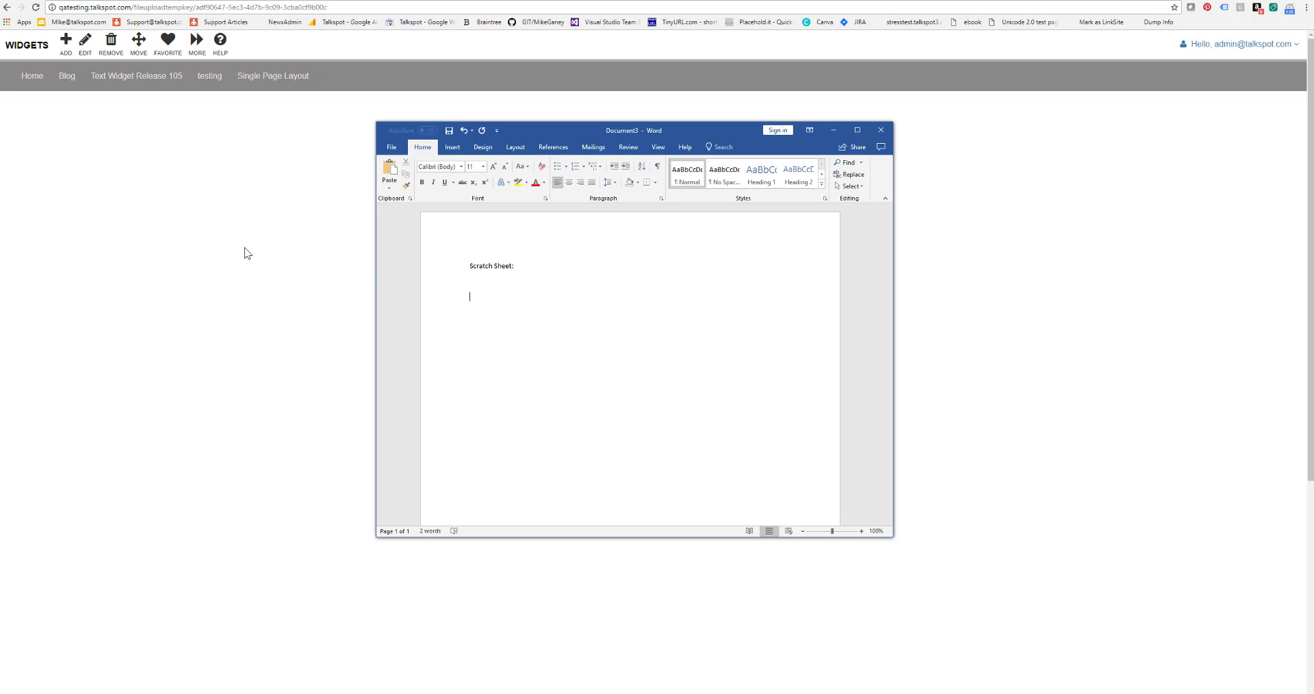
click(227, 214)
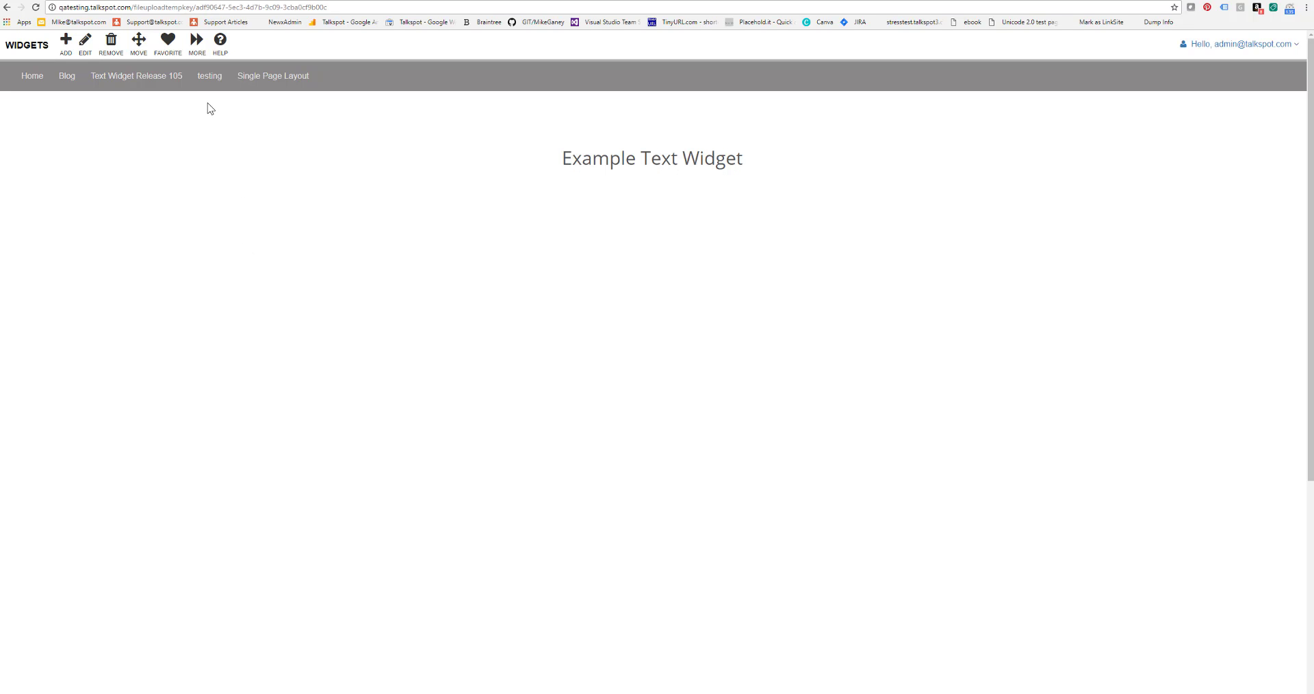
- Open the website's file manager and copy the base directory URL
click(197, 43)
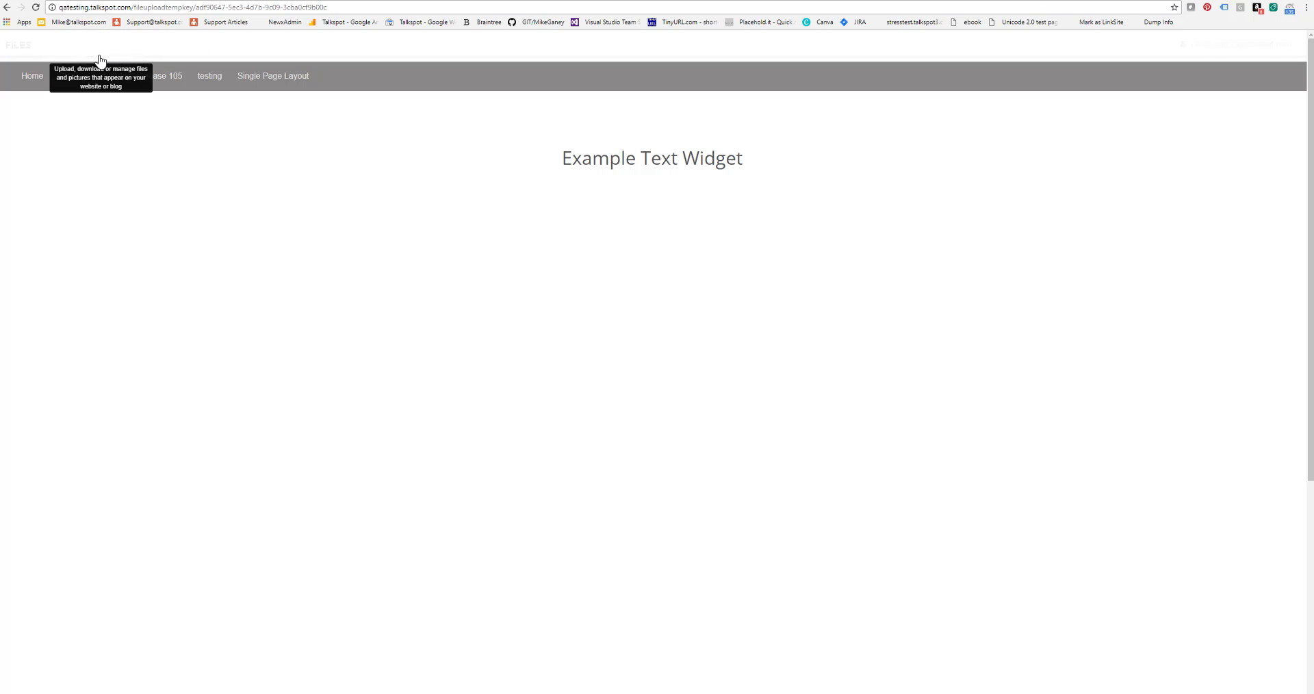
click(102, 54)
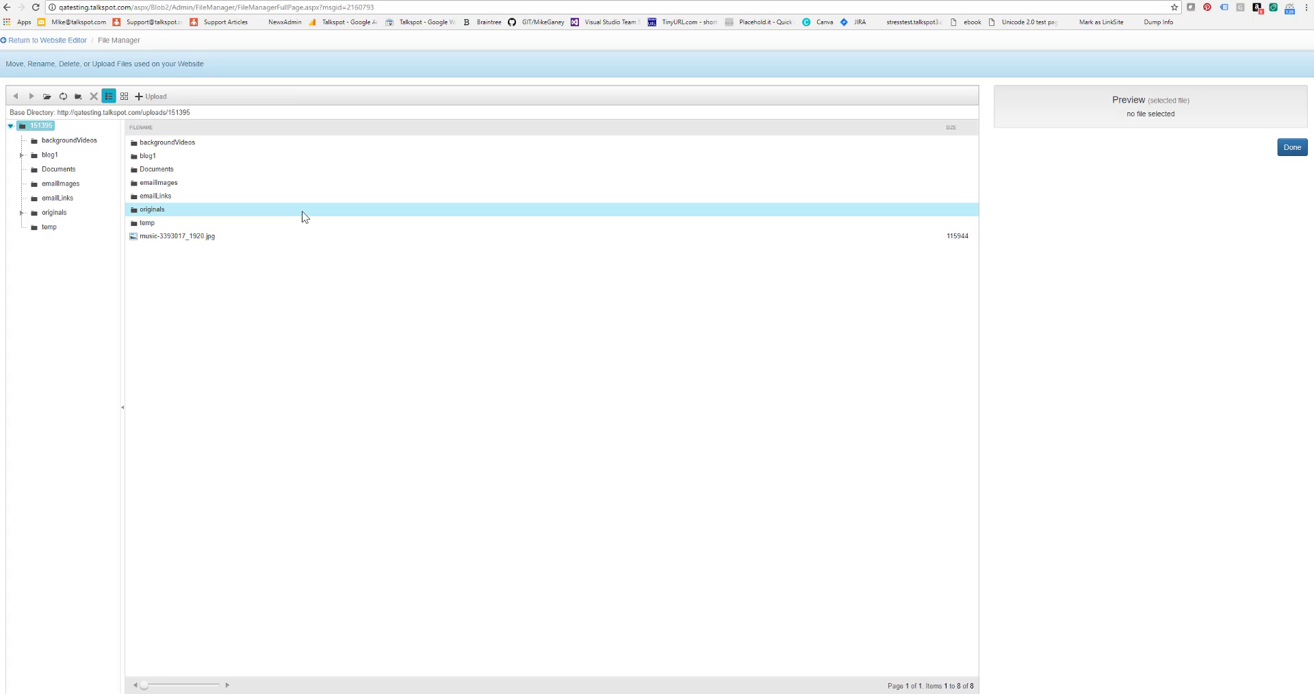
drag(203, 110, 62, 112)
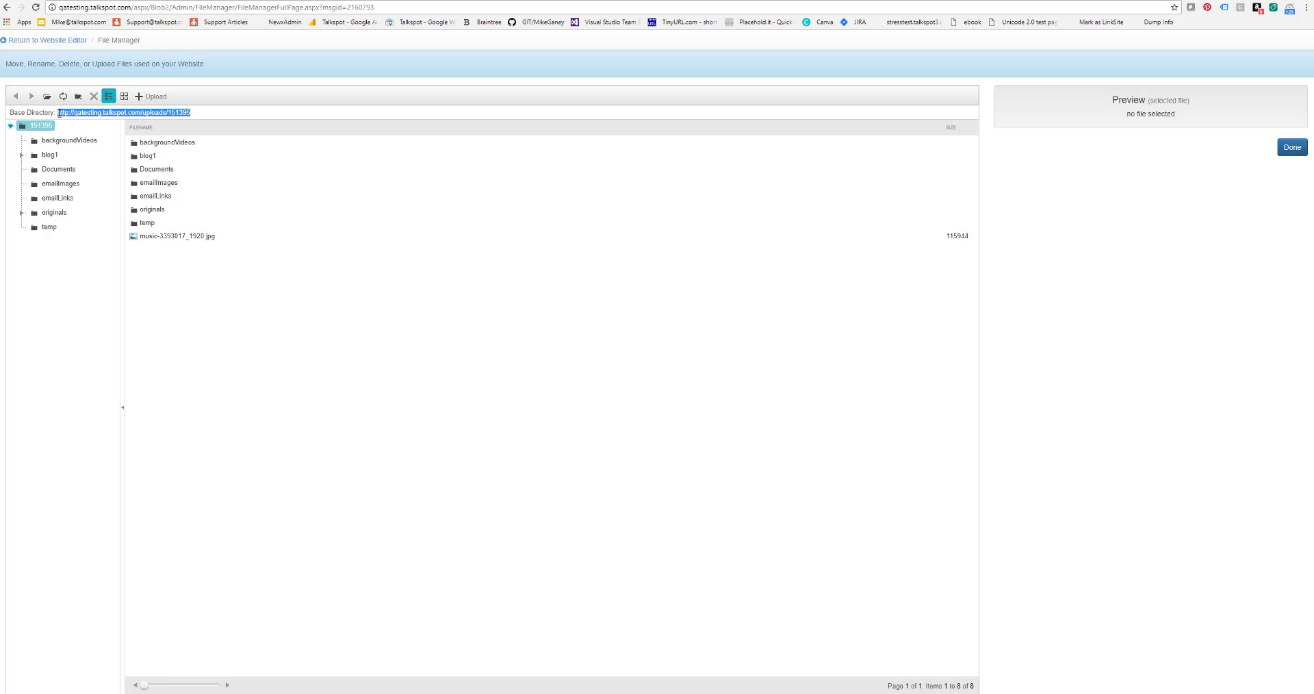
right_click(68, 114)
click(89, 121)
- Switch to the Word scratch sheet, paste the base directory URL below the heading and append /Documents/ to it
click(691, 693)
click(725, 657)
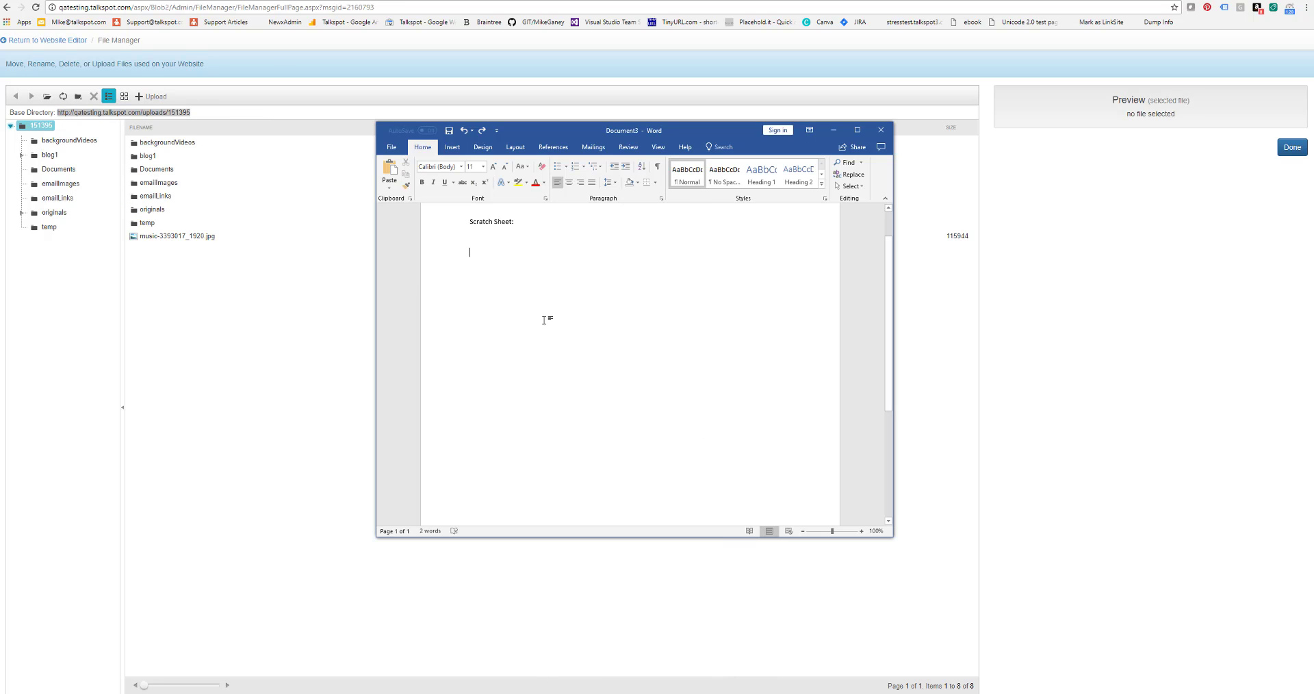
right_click(500, 250)
click(520, 294)
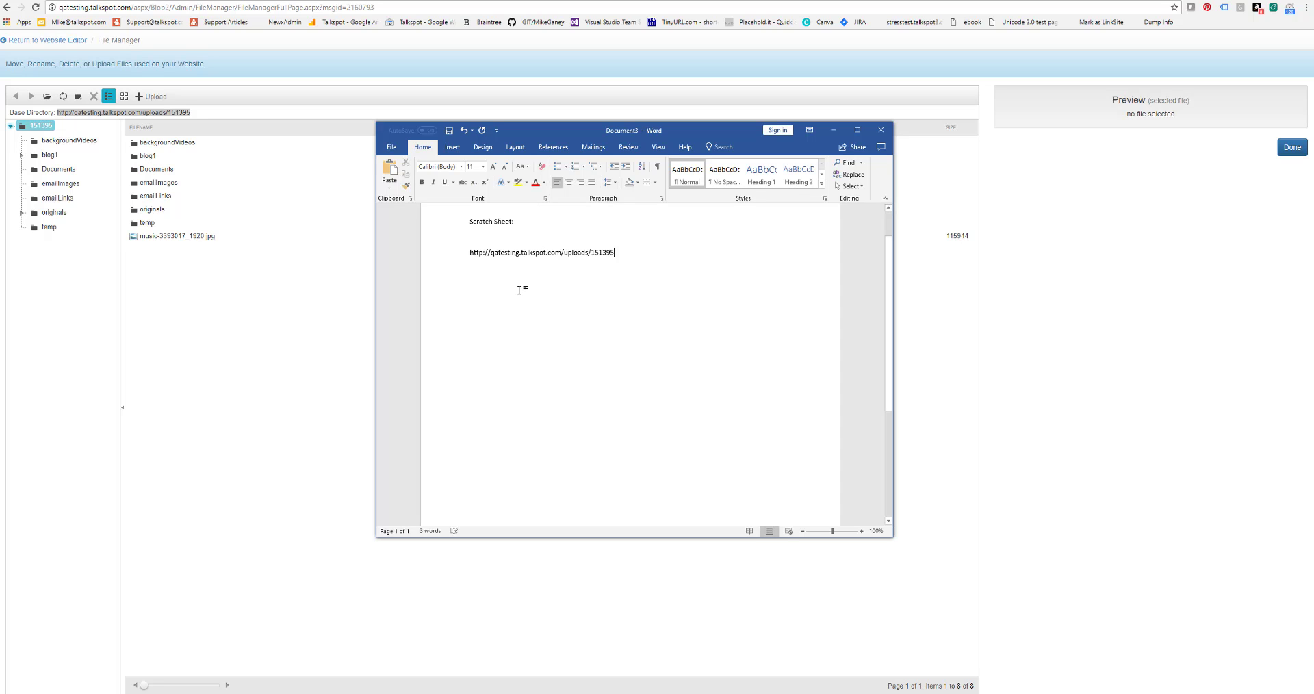
text(/)
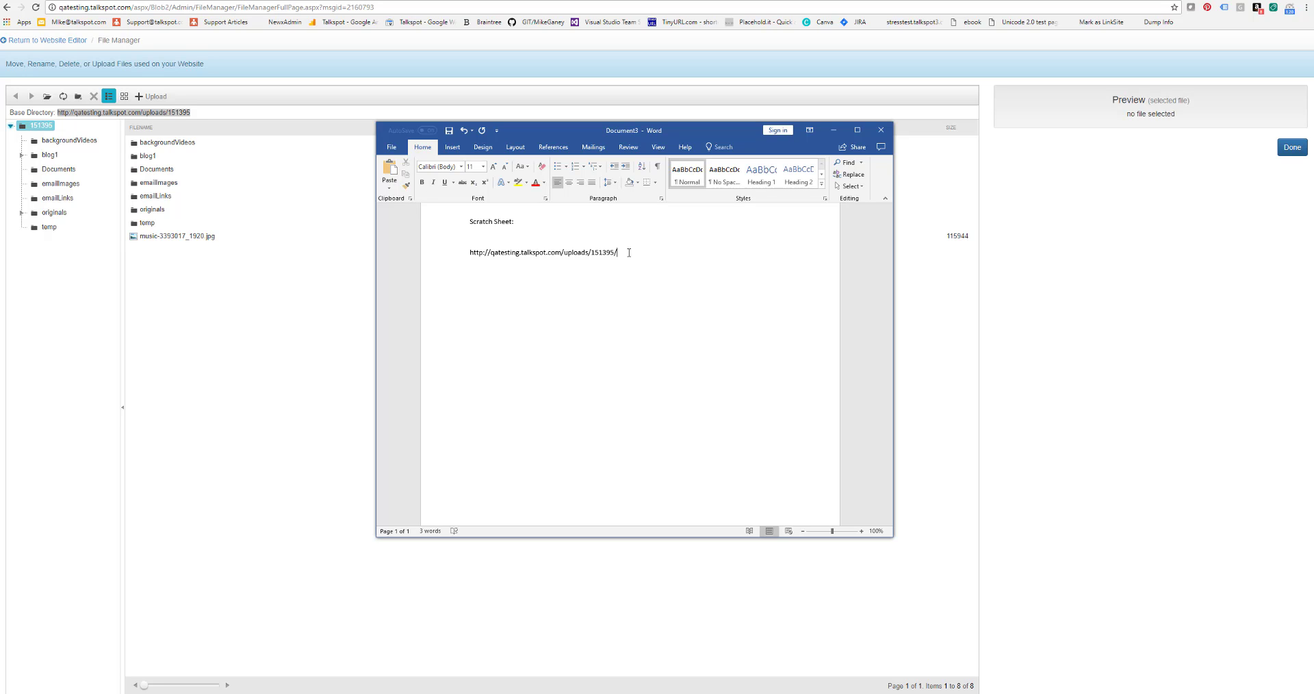
text(Documents)
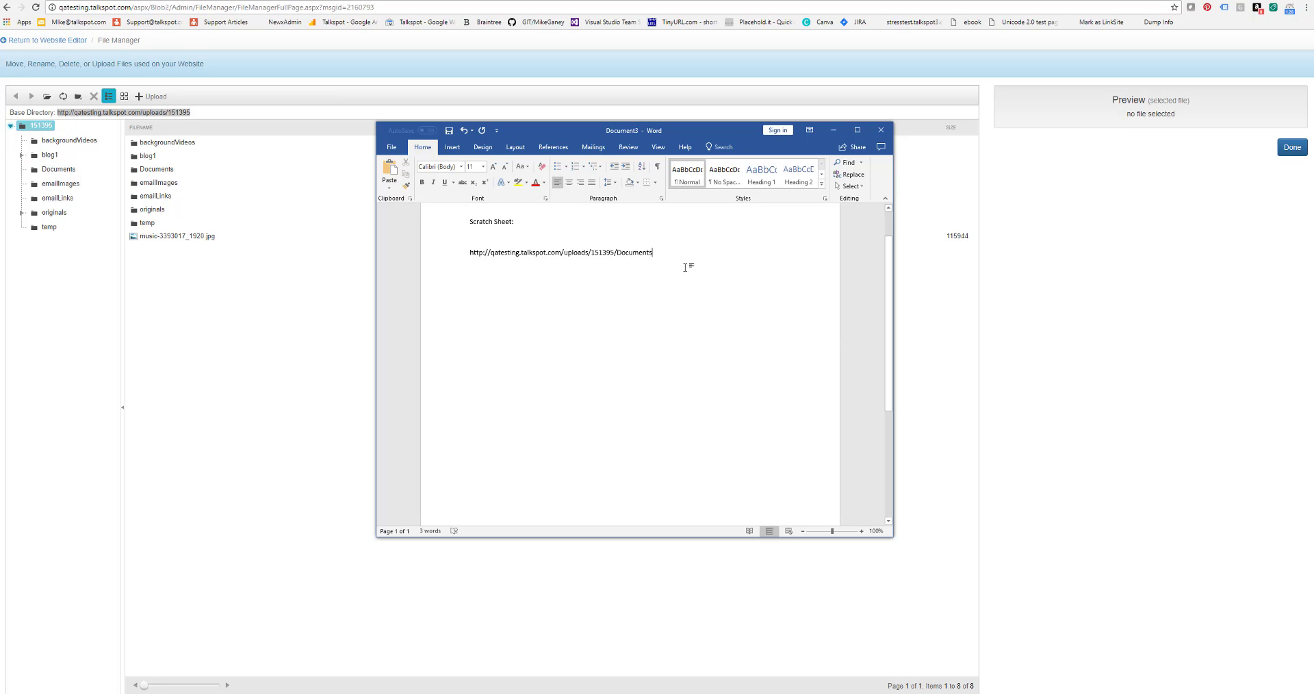
text(/)
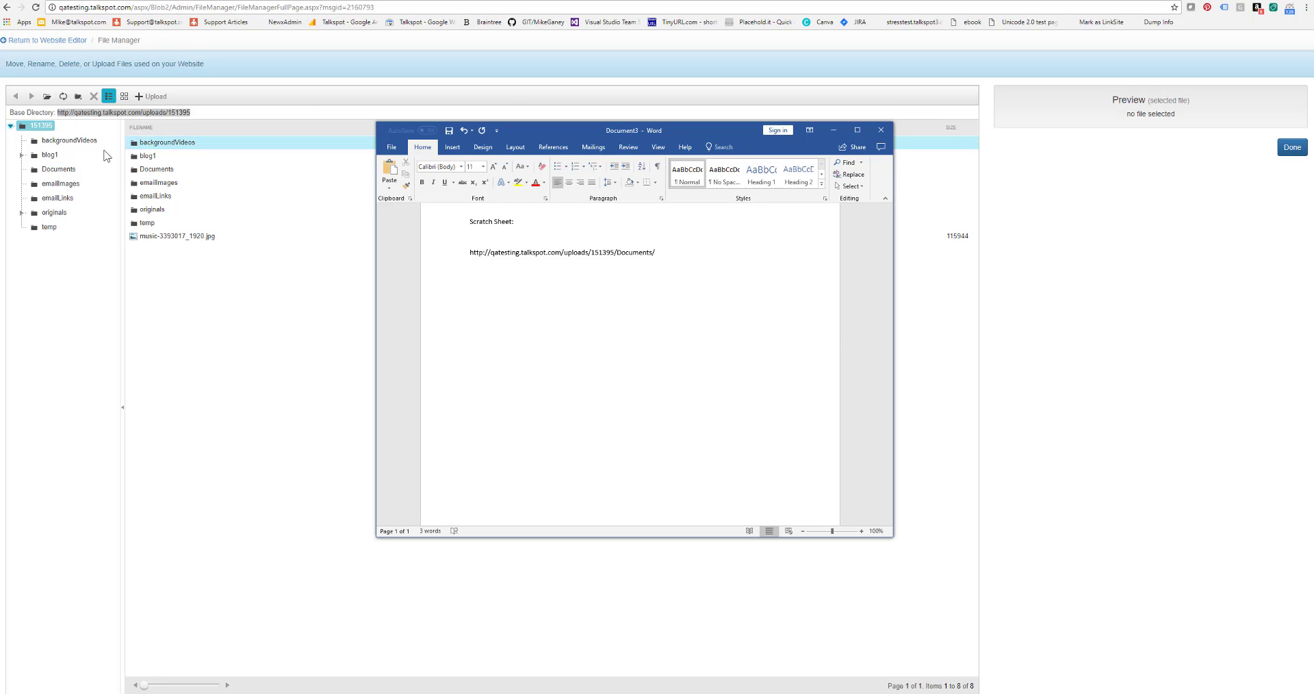
- Open the Documents folder in the file manager, and append Example_Word_Document.docx to the URL in the Word scratch sheet
click(69, 169)
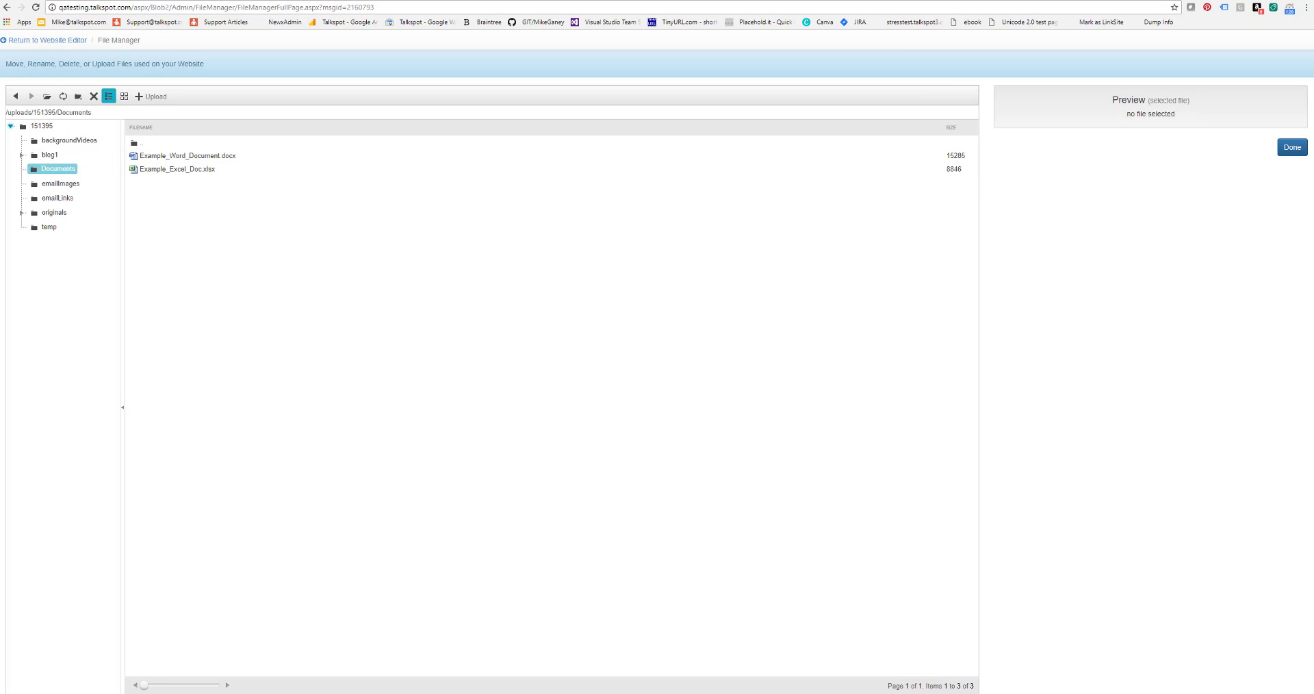
mouse_move(691, 693)
click(732, 667)
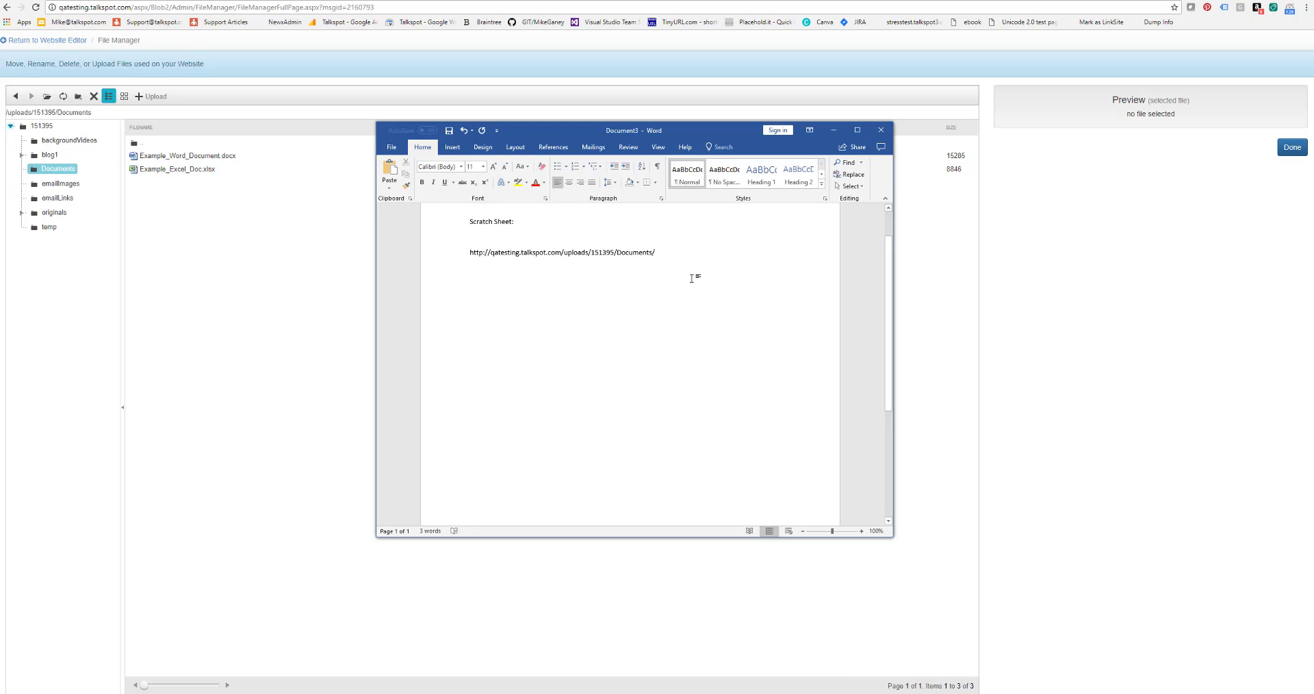
text(Example_Word_Document.docx)
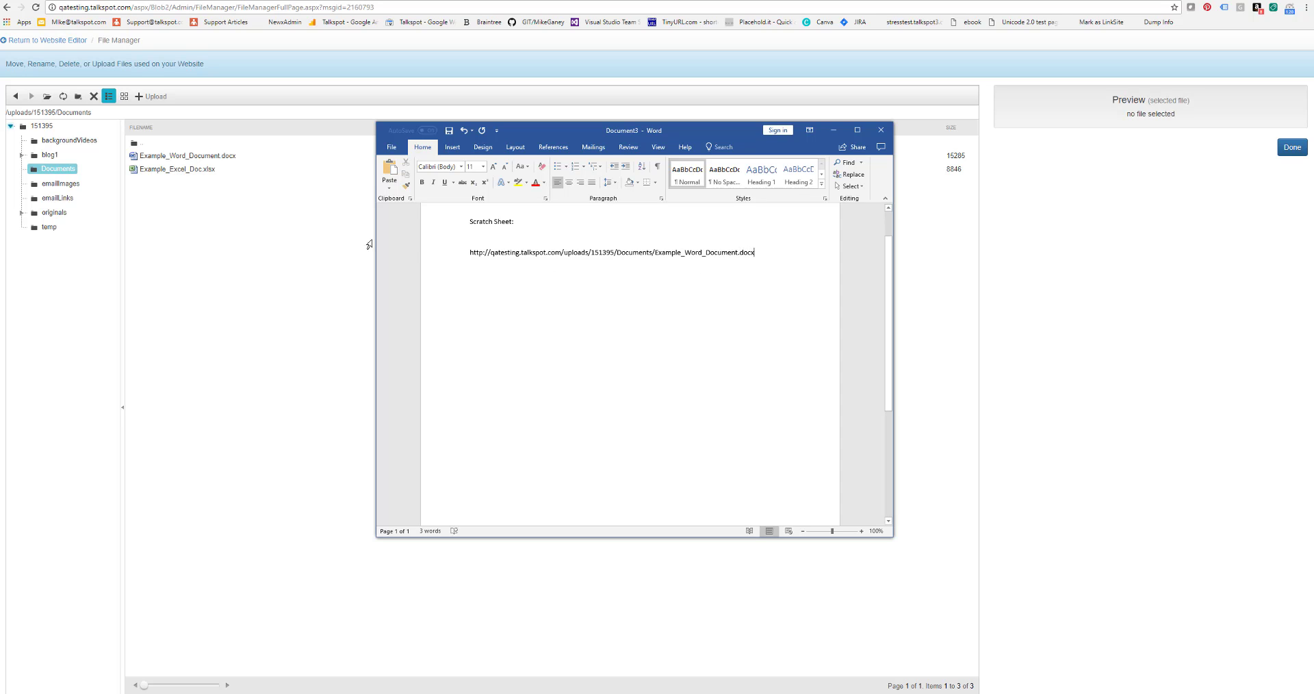
- Copy the full name of Example_Word_Document.docx from its rename prompt in the file manager, leaving the file unrenamed
click(308, 217)
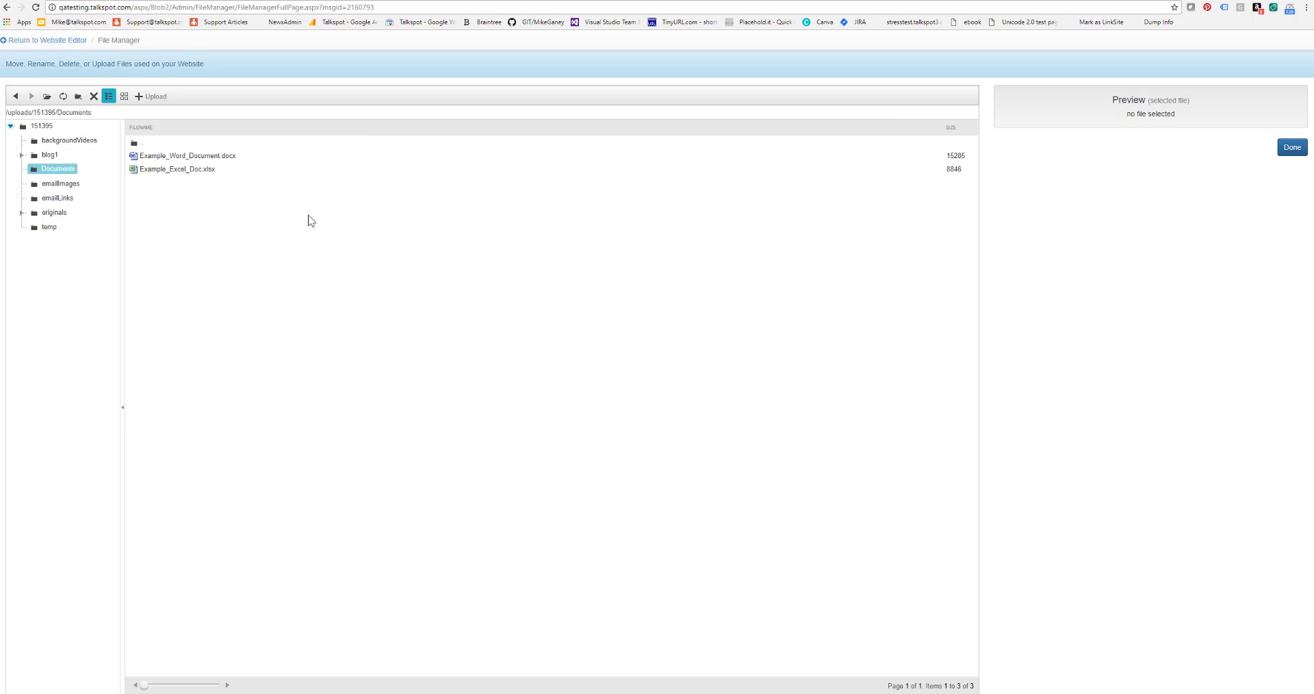
right_click(190, 162)
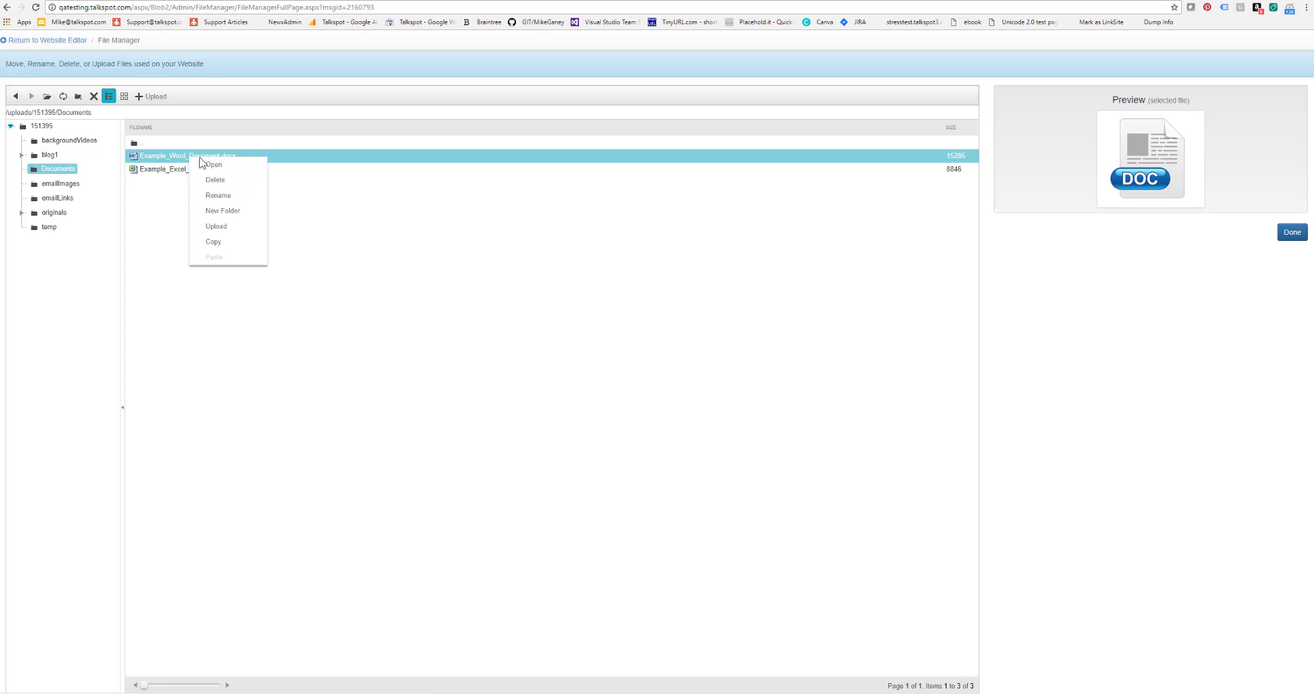
click(212, 194)
drag(671, 358, 544, 366)
right_click(605, 359)
click(632, 378)
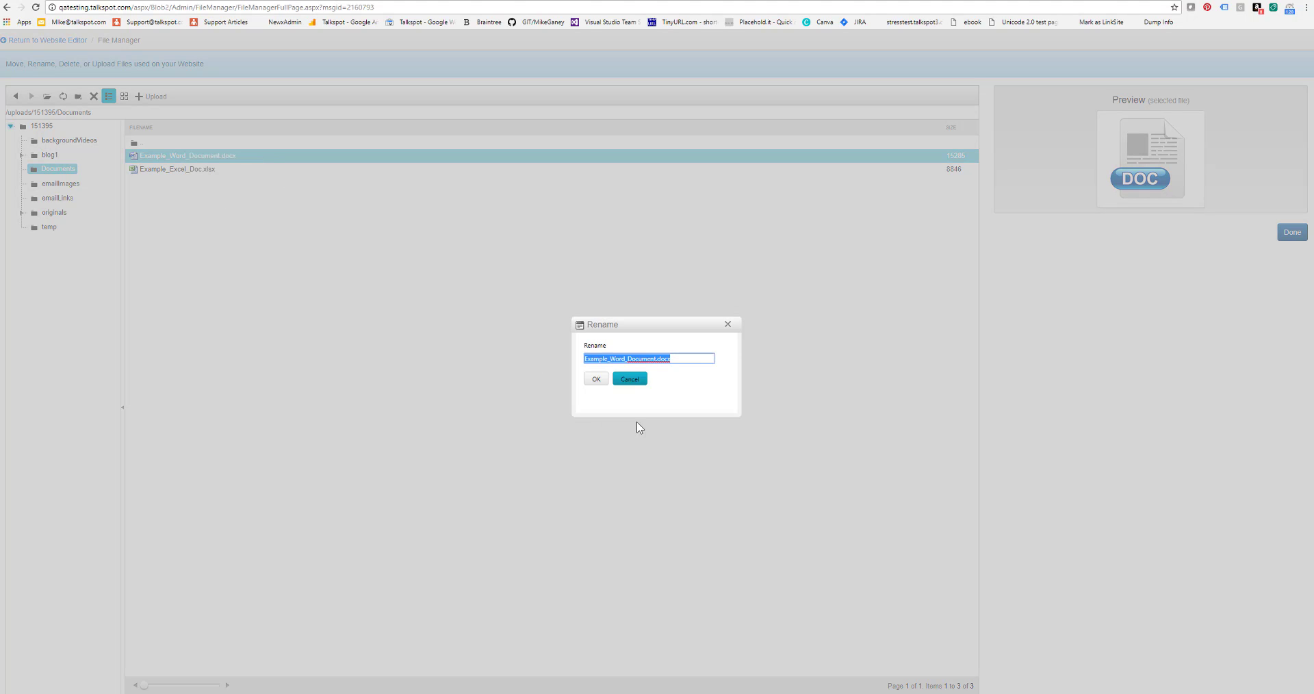
click(630, 382)
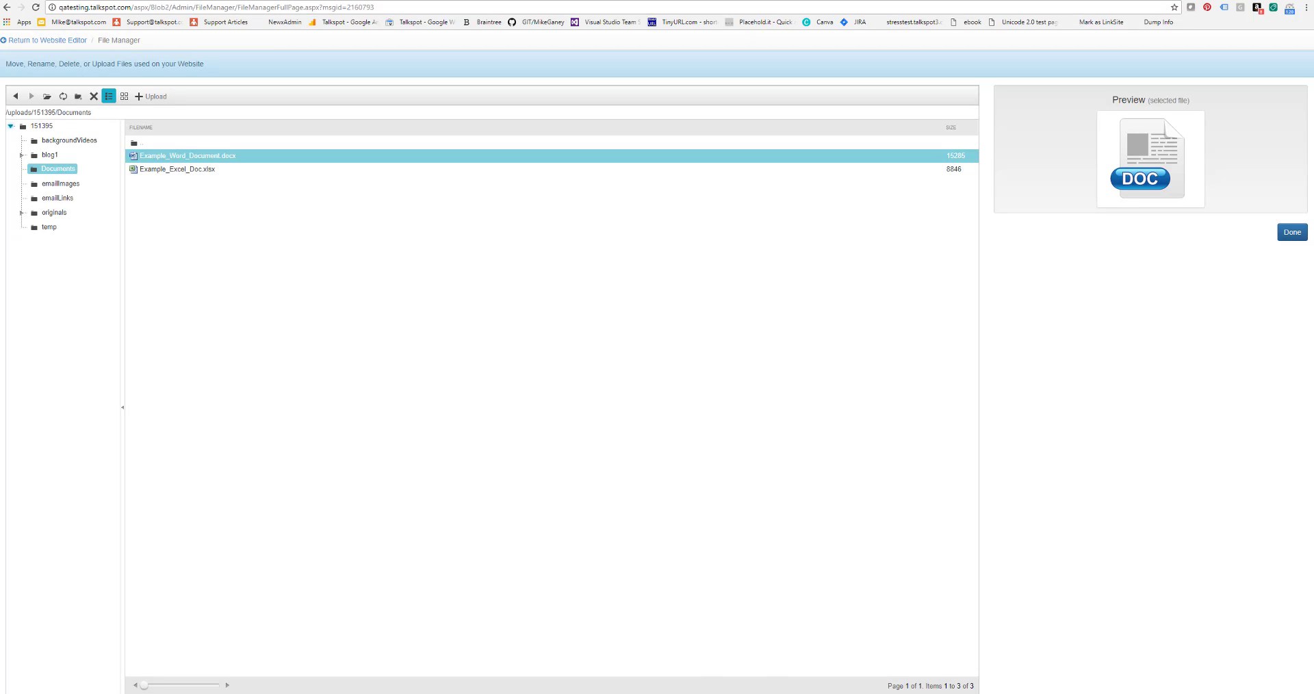
- Replace the file name at the end of the scratch sheet's URL with the copied file name
click(729, 684)
drag(760, 252, 655, 255)
right_click(663, 258)
click(684, 295)
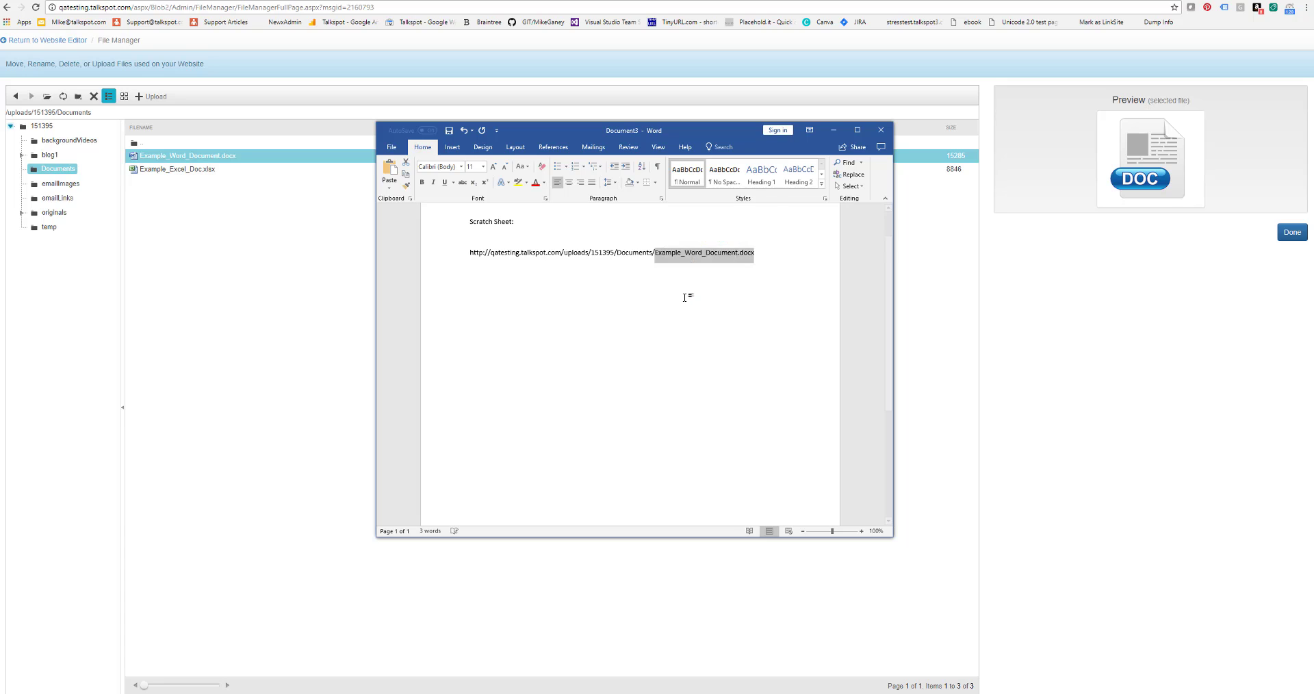
click(678, 287)
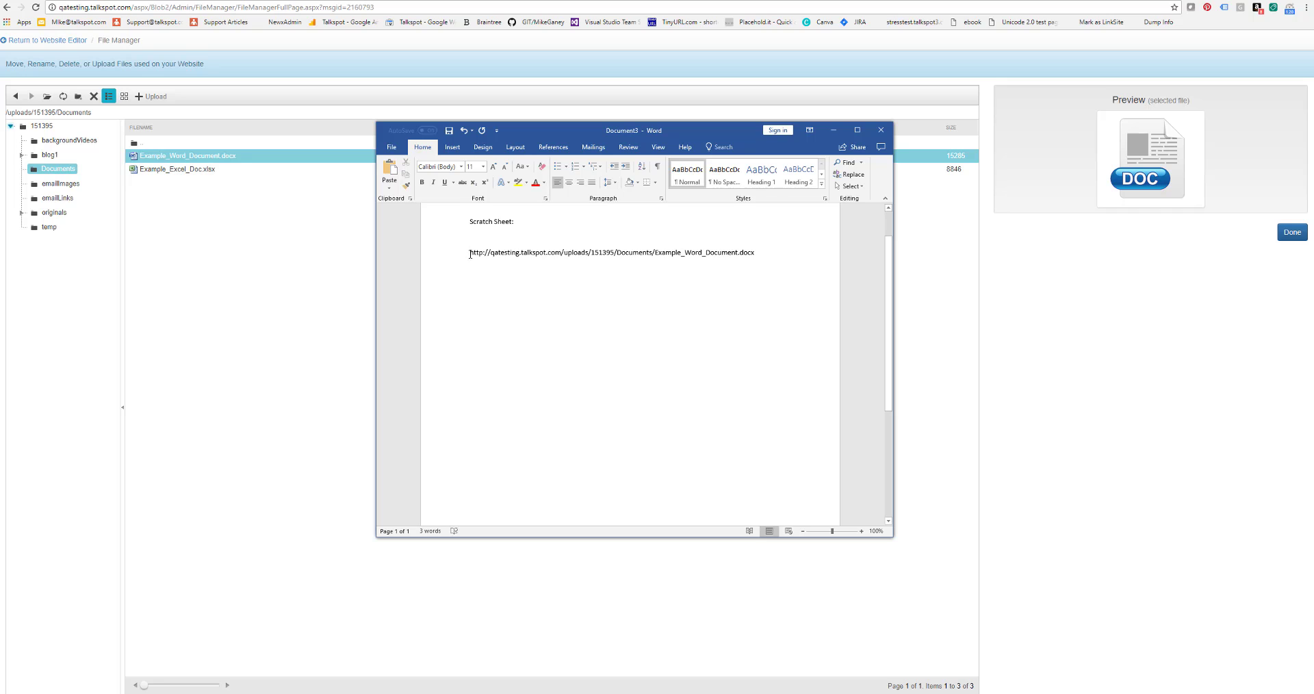
- Copy the complete Example_Word_Document.docx URL from the Word scratch sheet
drag(469, 253, 756, 253)
right_click(736, 259)
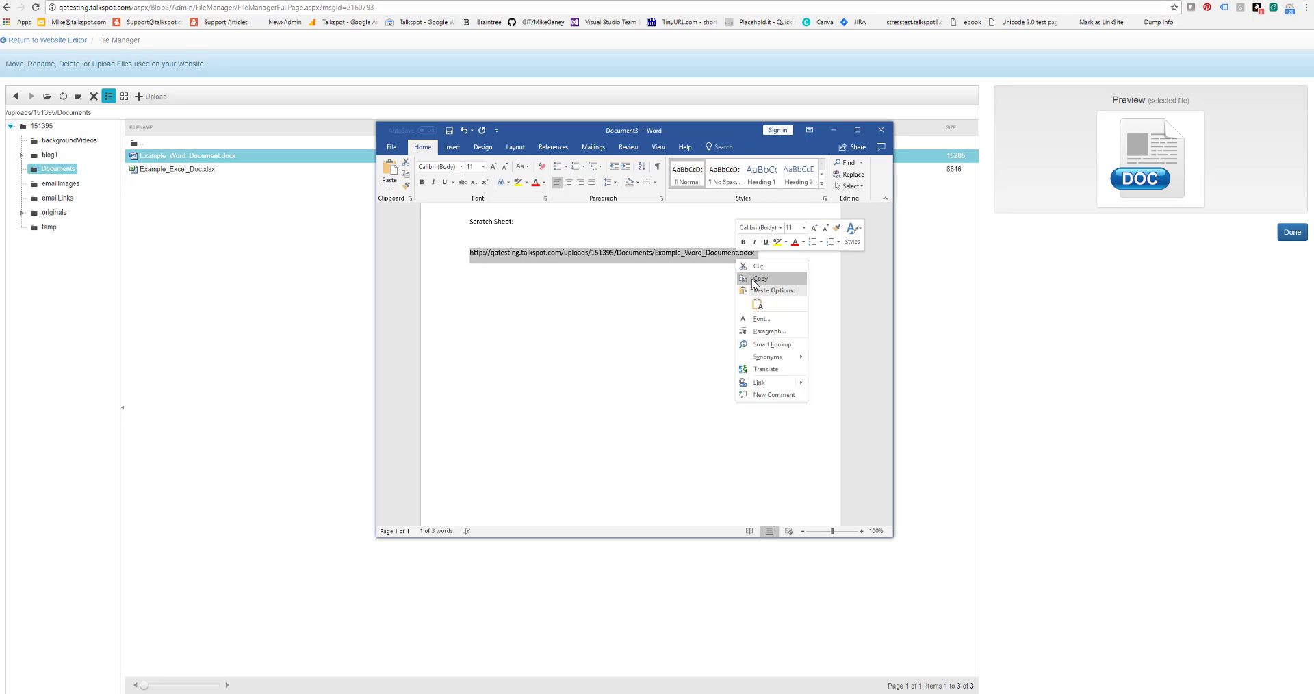
click(754, 279)
- Switch from Word to the Talkspot file manager, return to the website editor, and open the Example Text Widget for editing
click(235, 259)
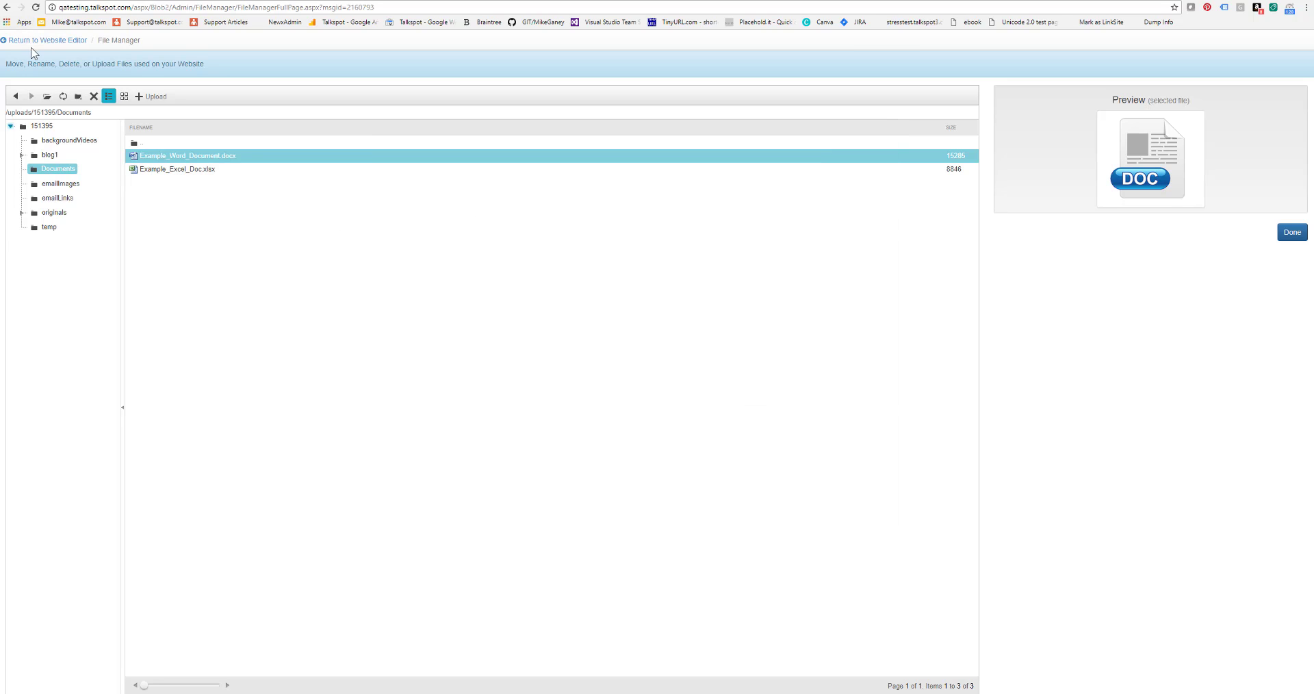
click(31, 41)
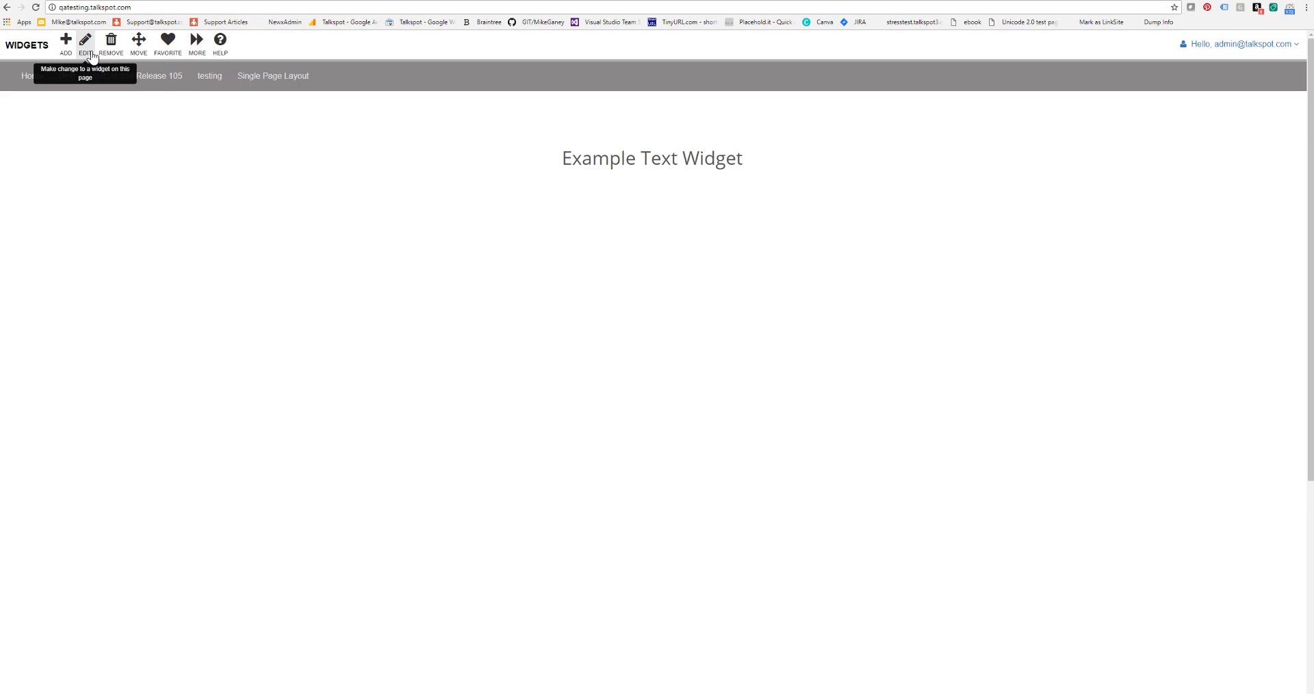
click(92, 56)
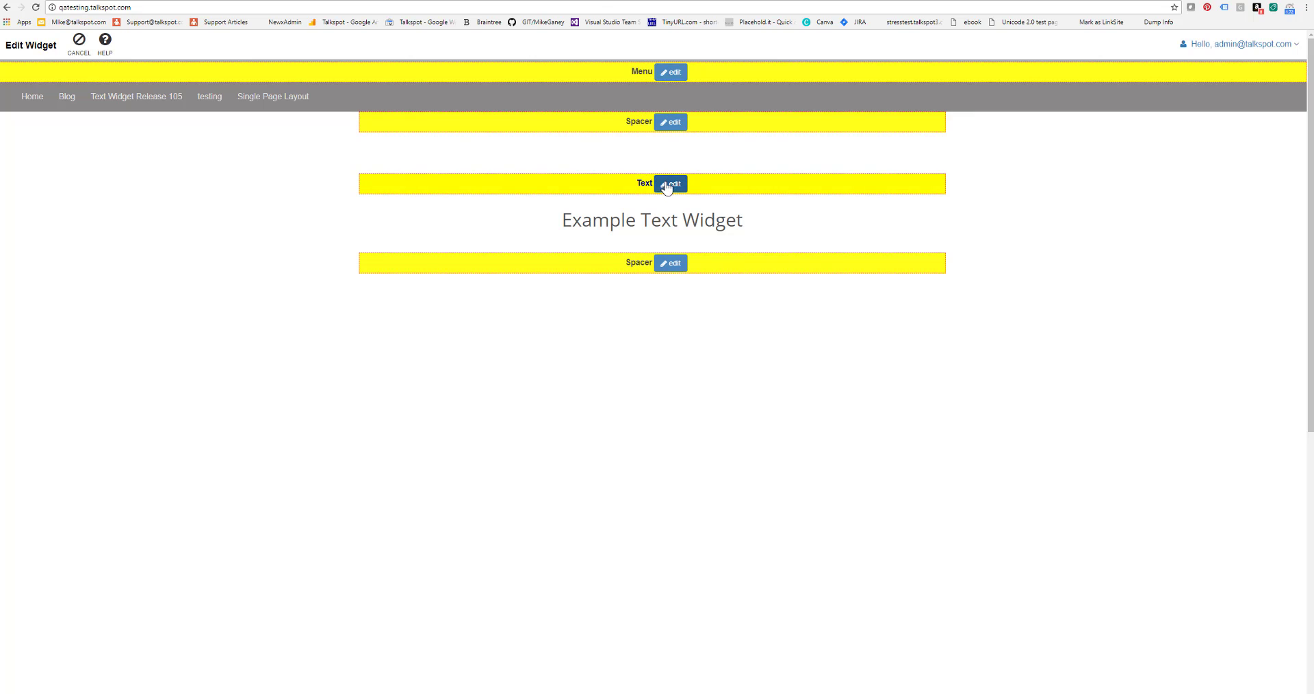
click(666, 186)
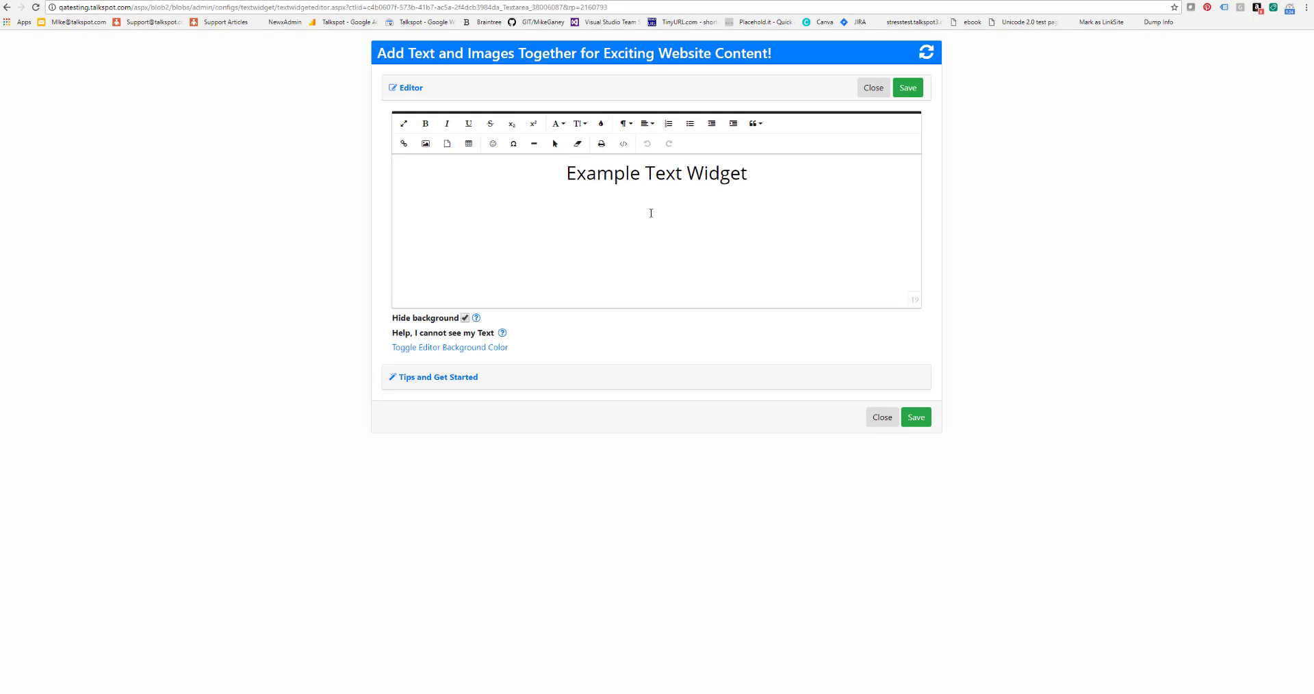
- Add the line "For the document CLICK HERE" under the heading, linking CLICK HERE to the copied document URL with Open in new tab enabled
key(Return)
text(For the document CLICK HERE)
drag(518, 206, 472, 205)
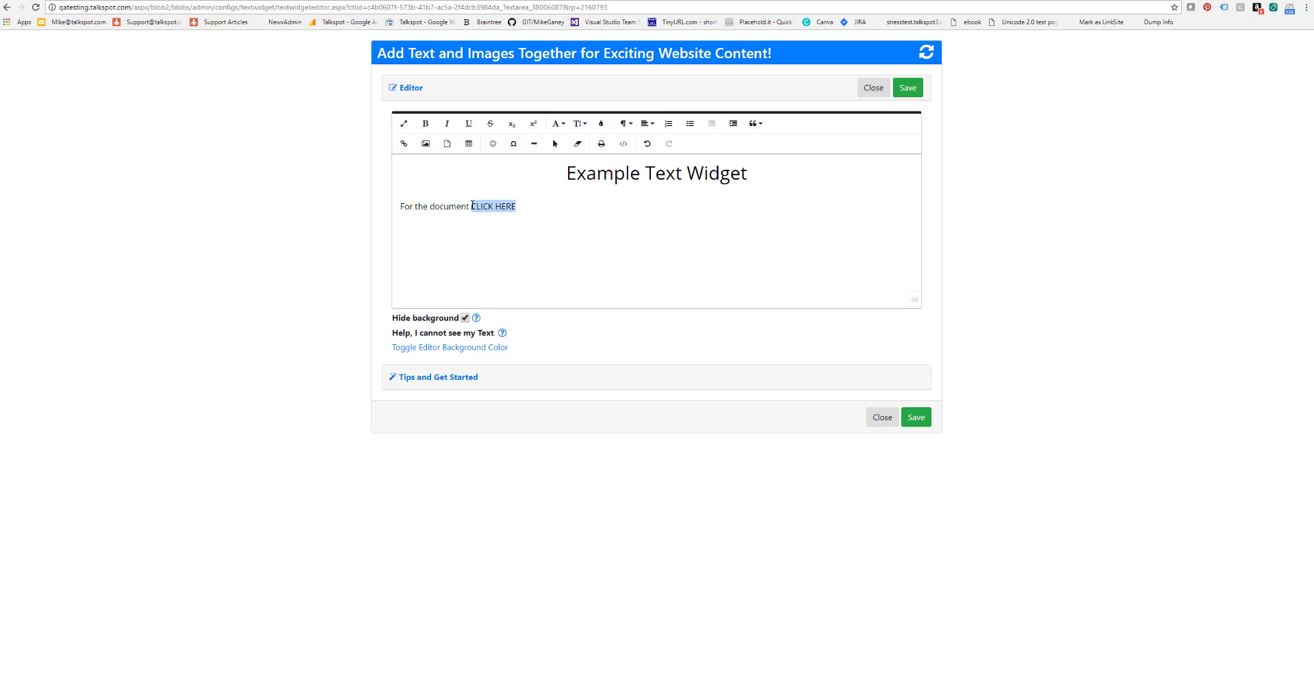
click(404, 144)
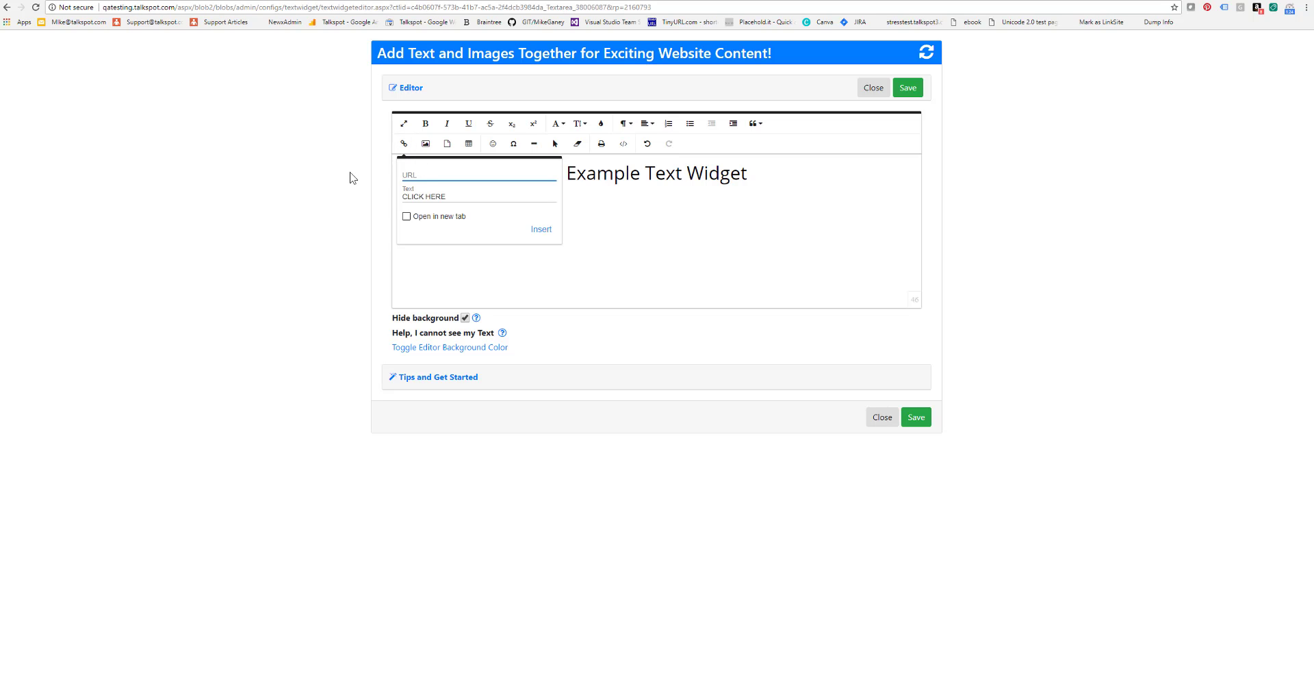
key(ctrl+v)
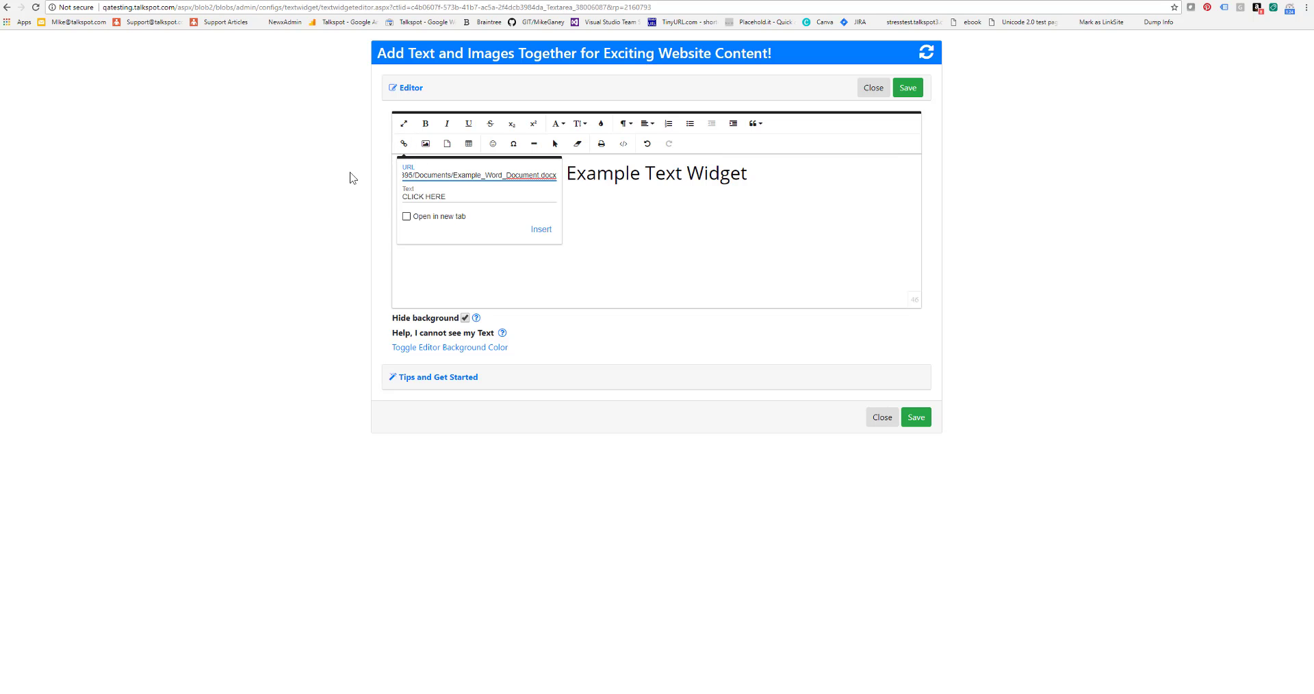
click(407, 216)
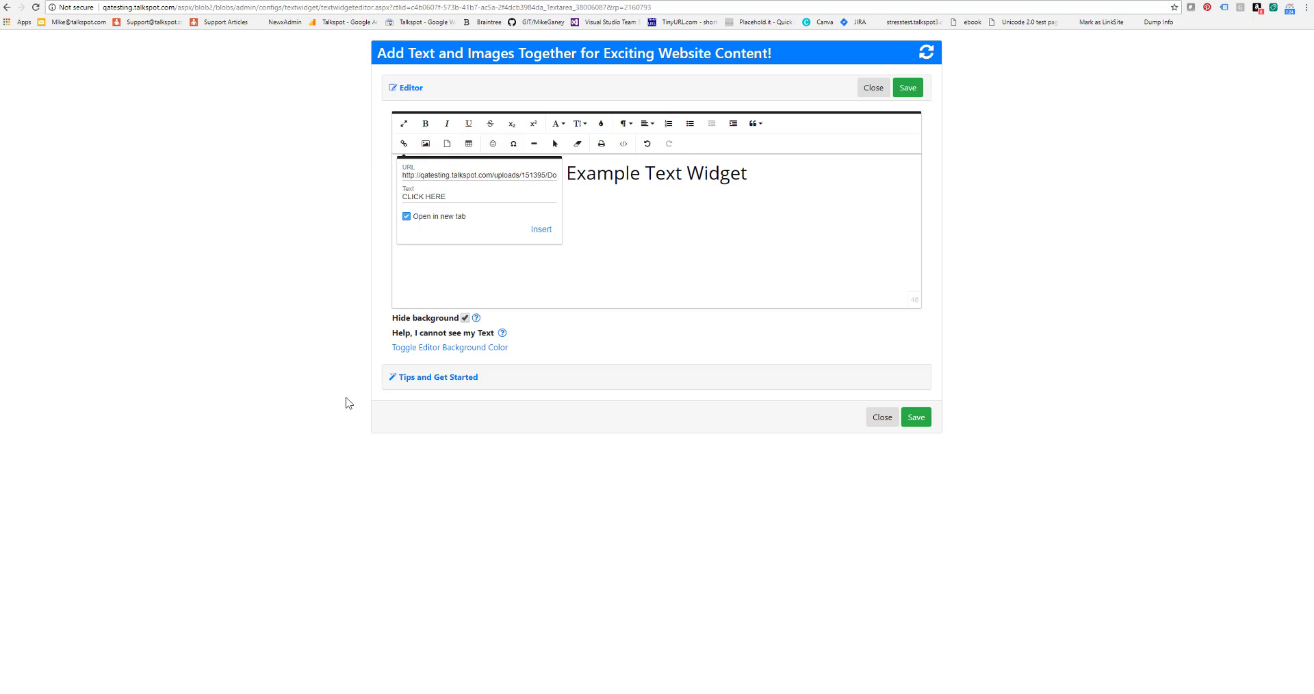
click(539, 230)
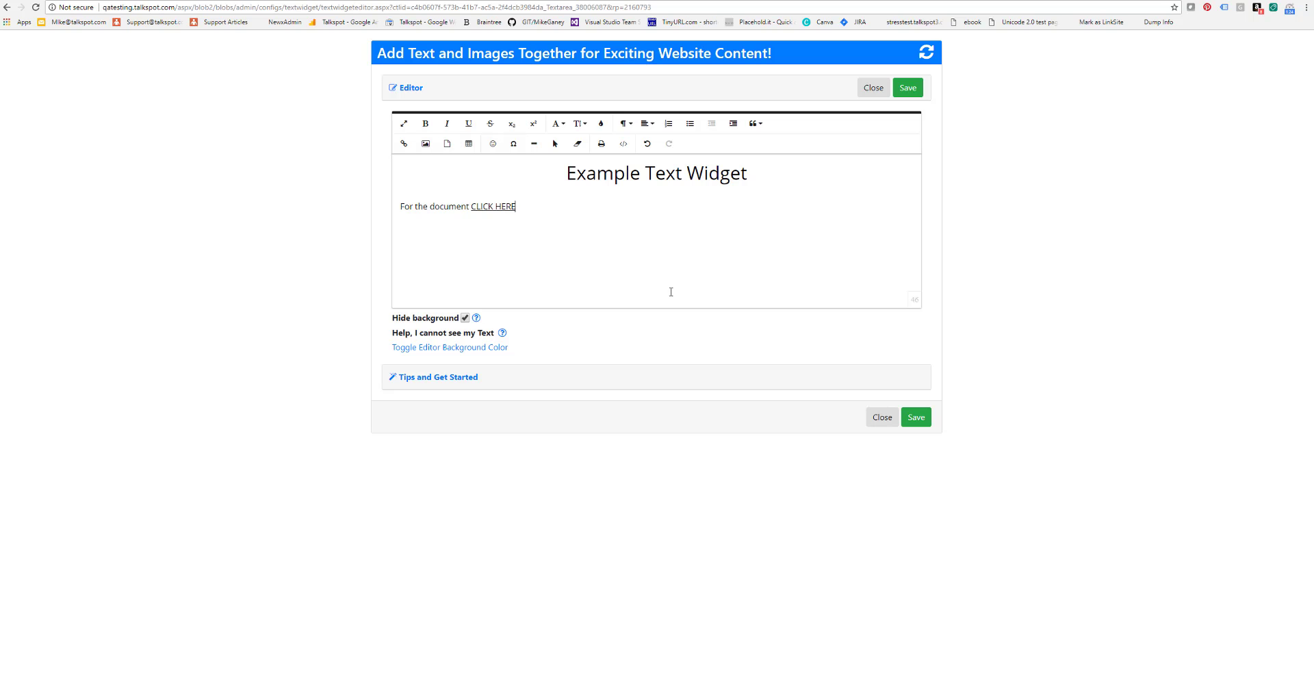
- Save and exit the text widget, and test its CLICK HERE link by opening the Word document before returning to the web page
click(905, 88)
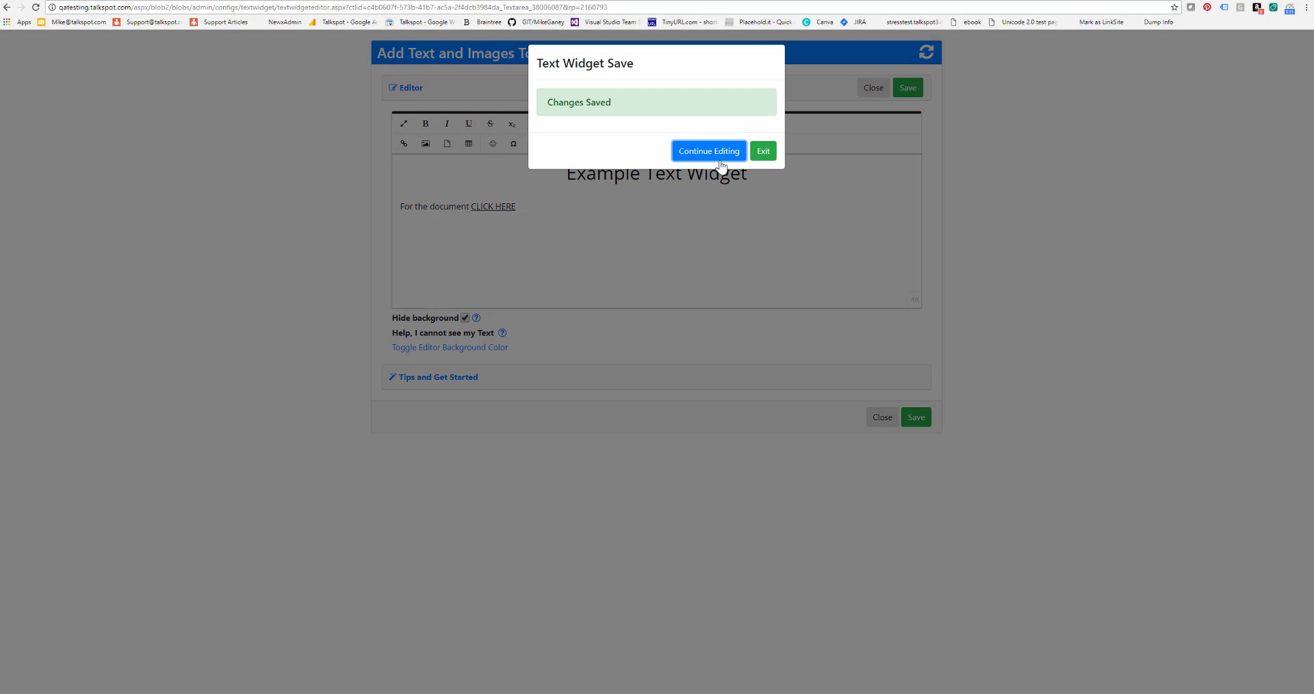
click(720, 163)
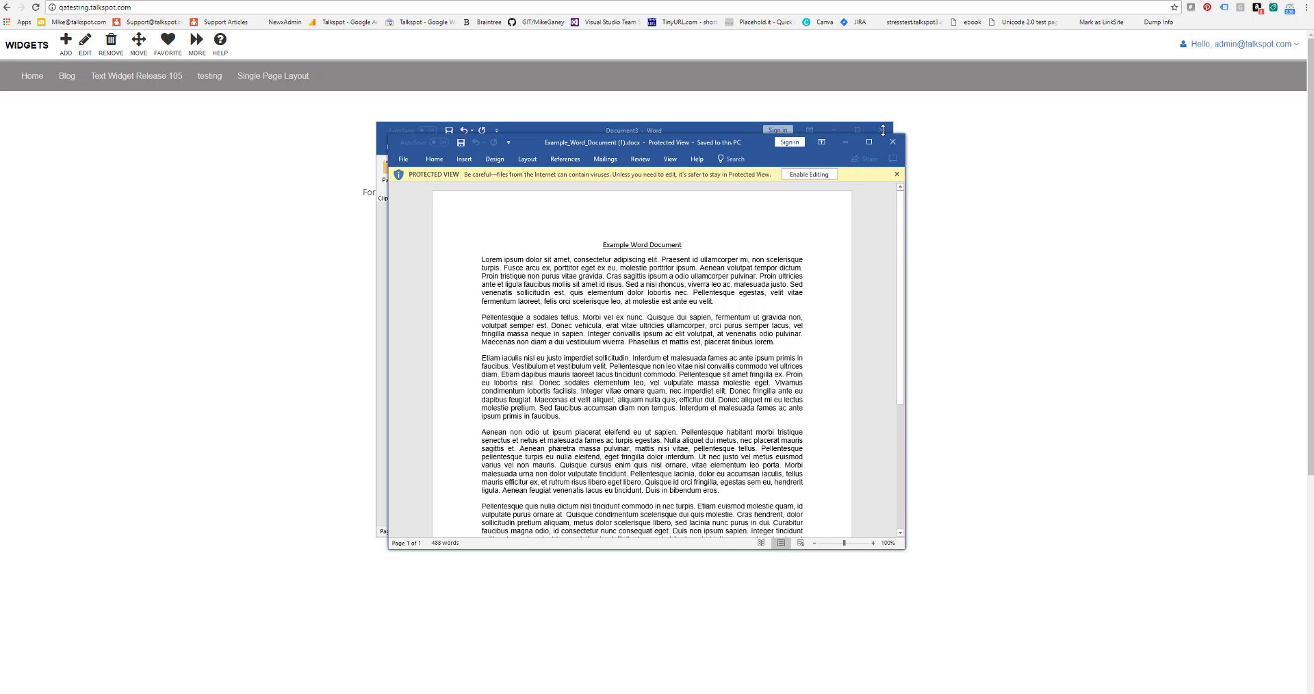
click(947, 124)
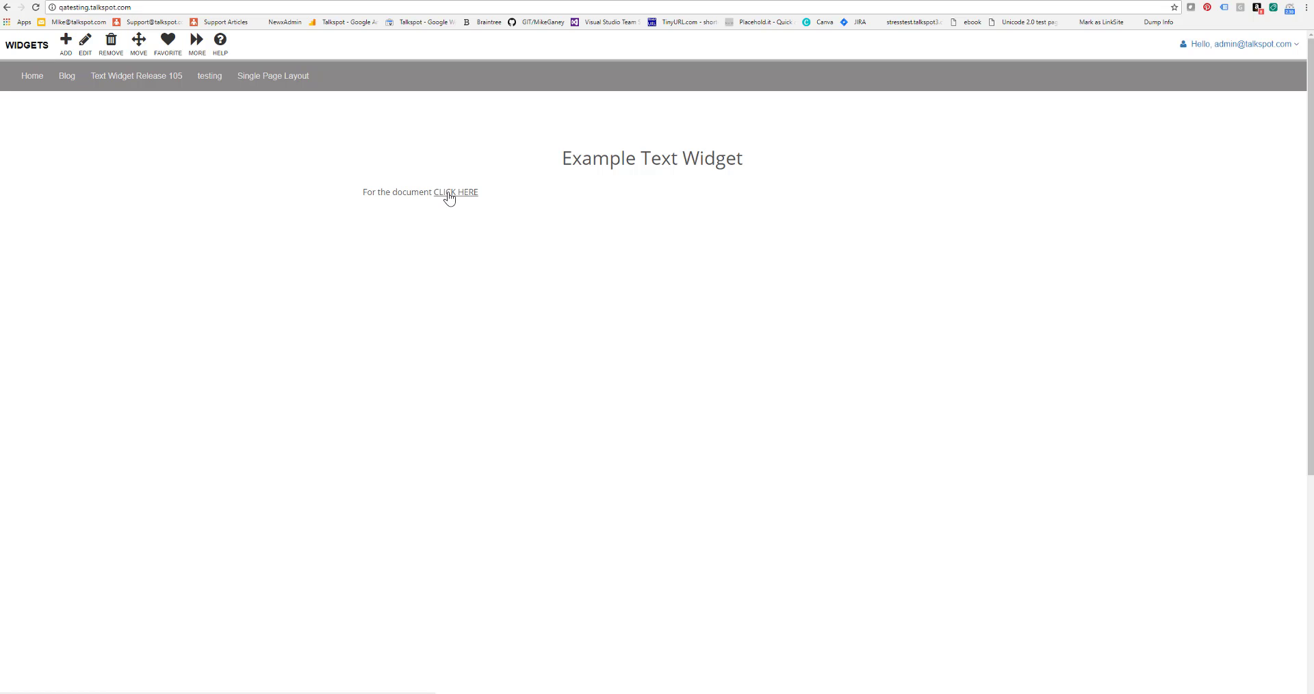